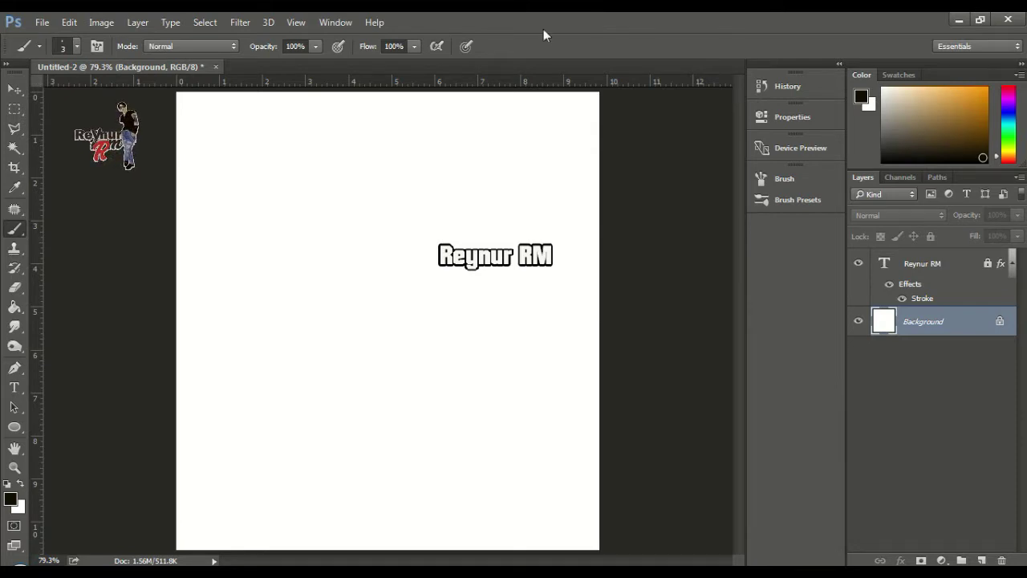
# Step: Draw a tall rounded rectangle, 63 by 334 px with a 10 px radius, beside the text
pyautogui.click(13, 430)
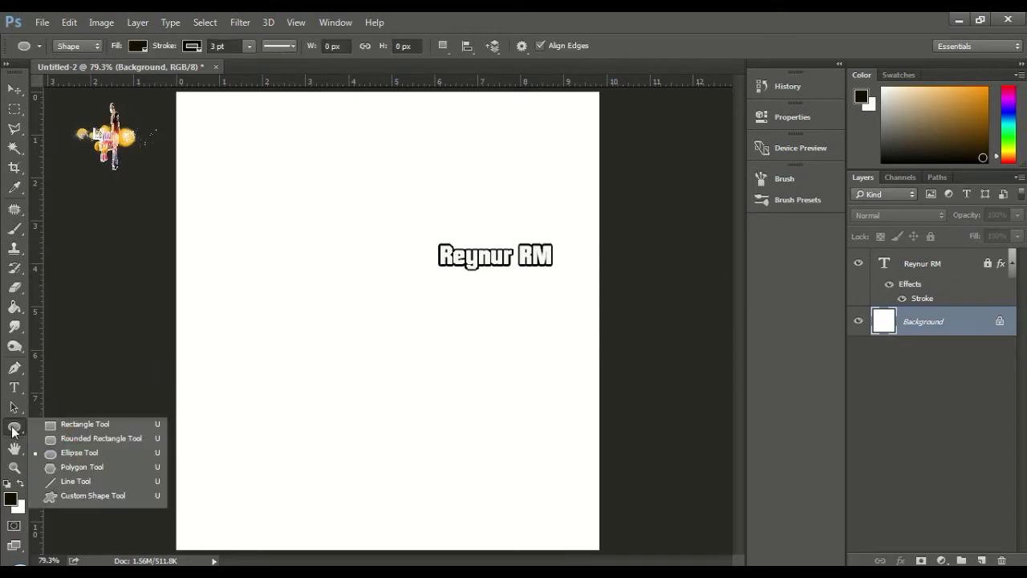
pyautogui.click(139, 441)
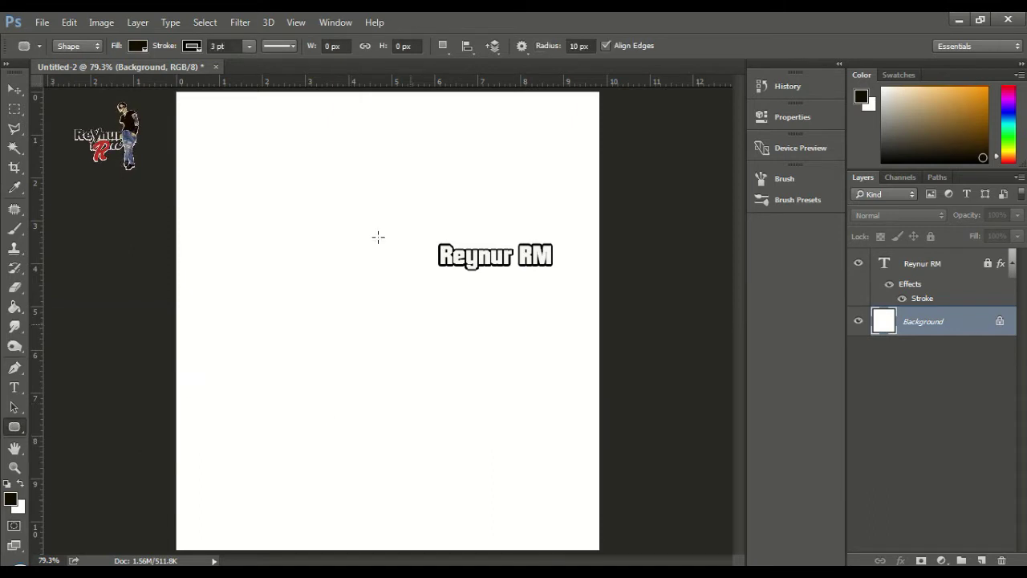
pyautogui.moveTo(292, 125)
pyautogui.mouseDown()
pyautogui.moveTo(323, 236)
pyautogui.moveTo(329, 324)
pyautogui.mouseUp()
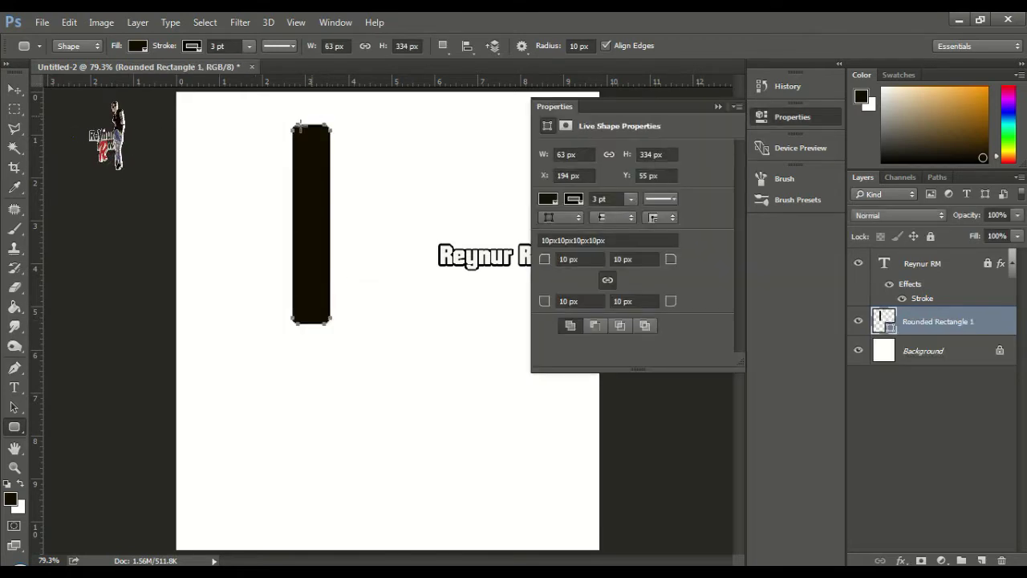
# Step: Remove the rectangle's fill and set a 100 px corner radius to make a pill, then add a new layer
pyautogui.click(553, 199)
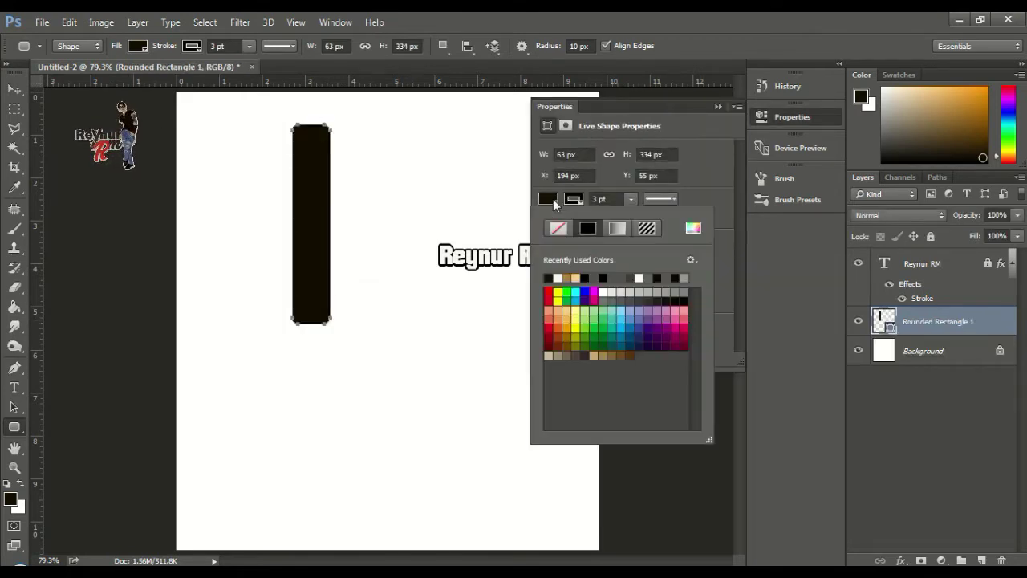
pyautogui.click(557, 229)
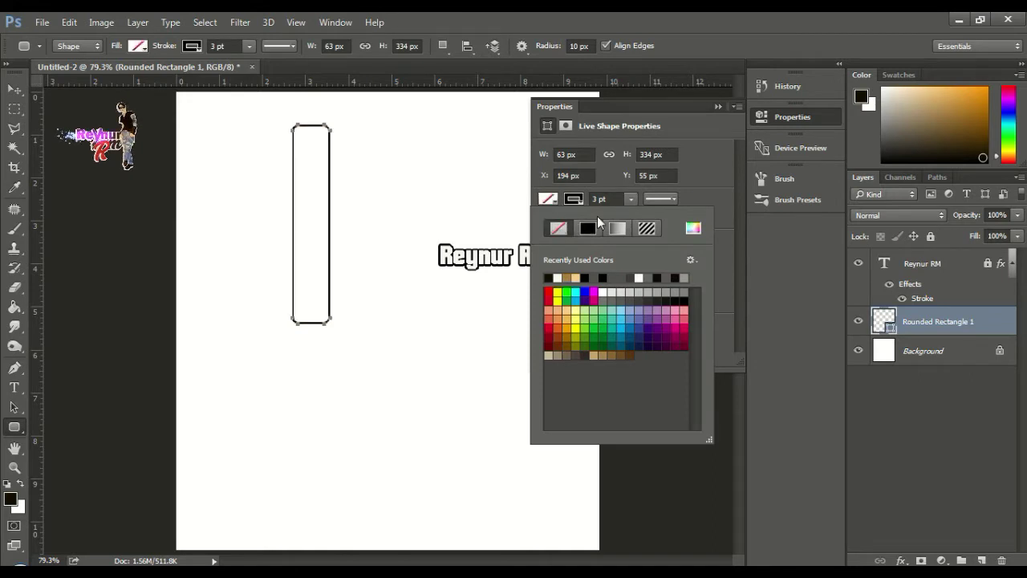
pyautogui.click(700, 180)
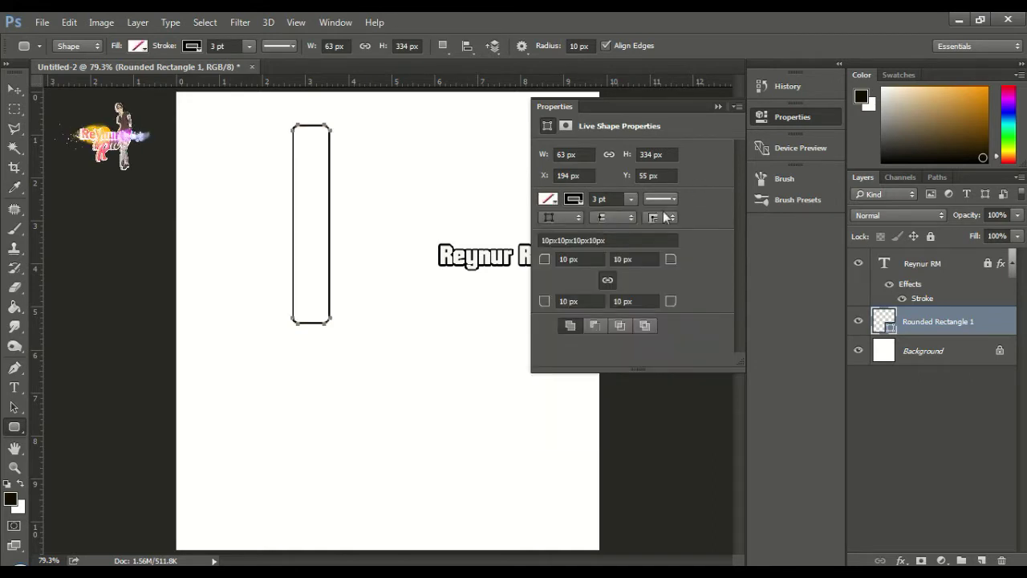
pyautogui.click(580, 258)
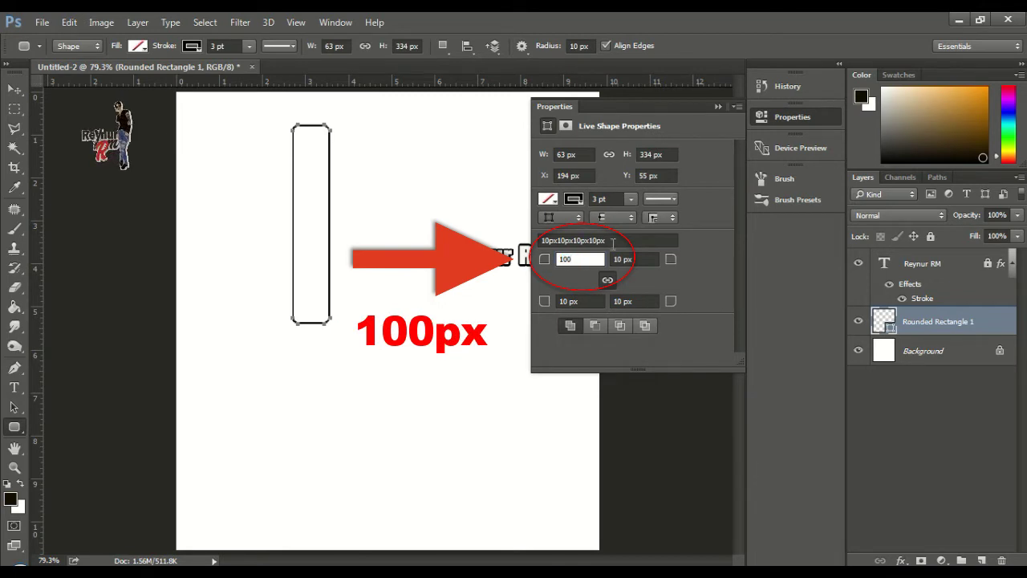
pyautogui.press('Return')
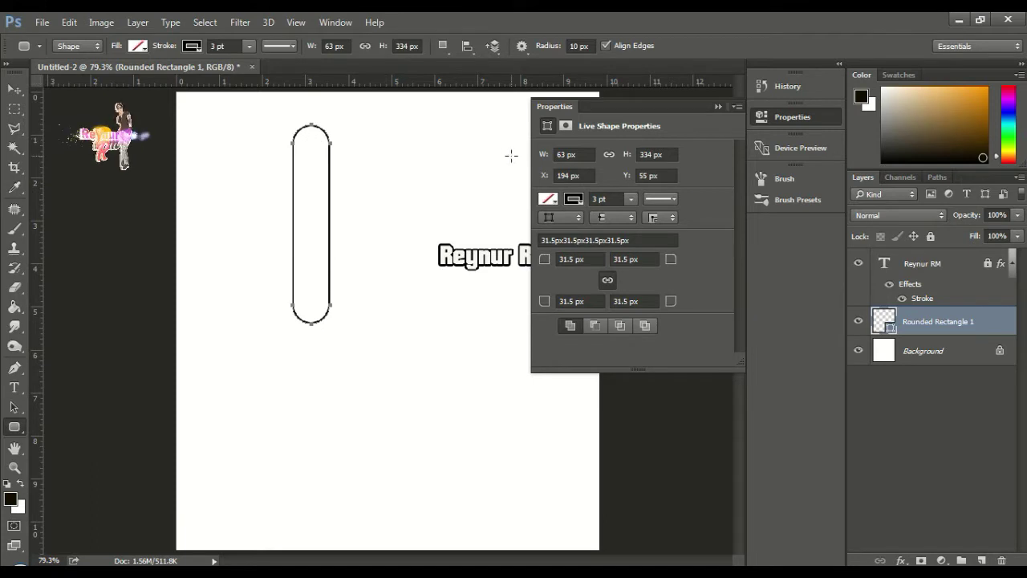
pyautogui.click(982, 560)
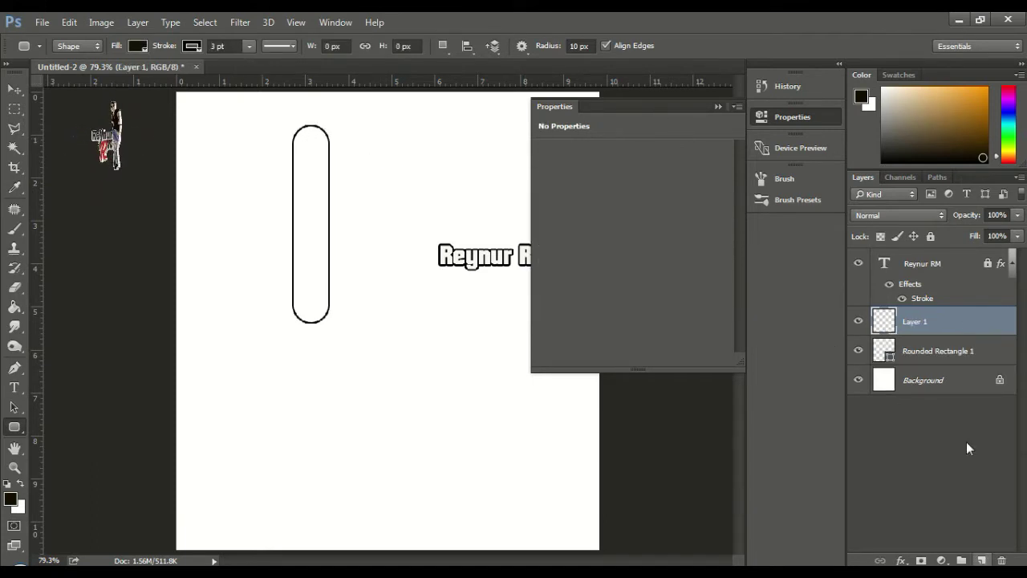
pyautogui.rightClick(18, 430)
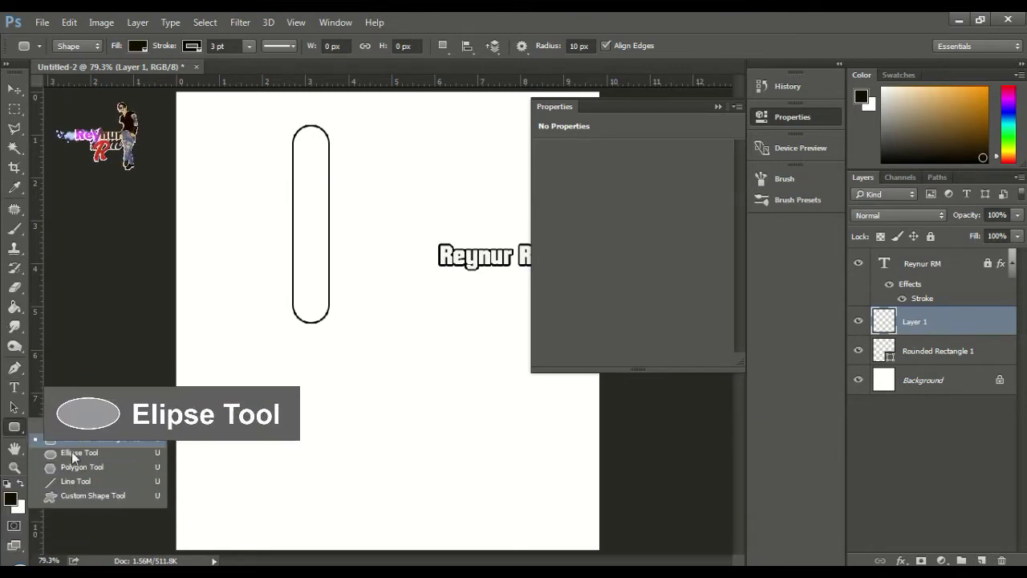
# Step: Draw a 122 px circle below the pill and move it lower and right
pyautogui.click(112, 454)
pyautogui.moveTo(253, 292); pyautogui.dragTo(326, 388)
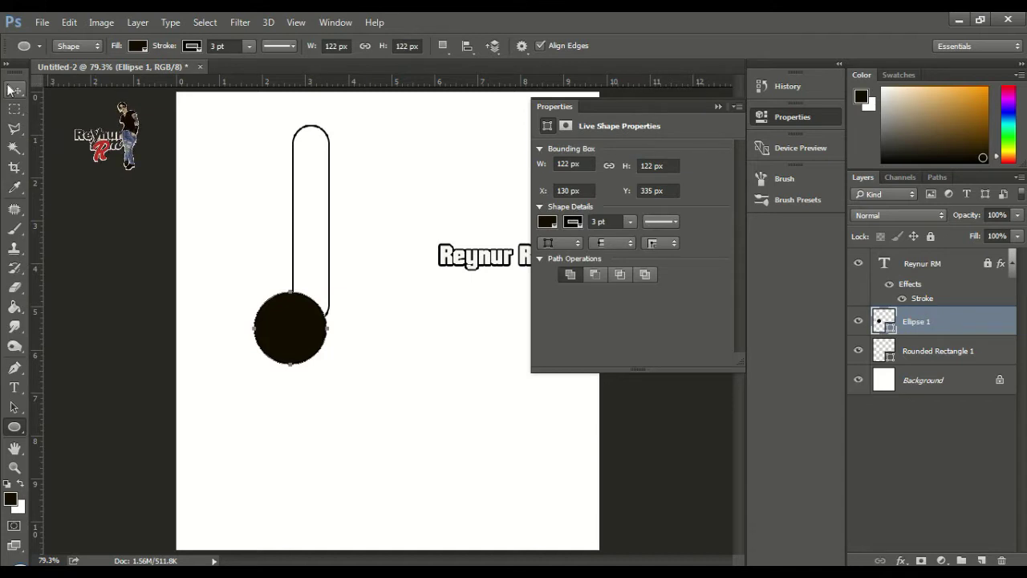
pyautogui.click(15, 88)
pyautogui.moveTo(293, 321); pyautogui.dragTo(322, 402)
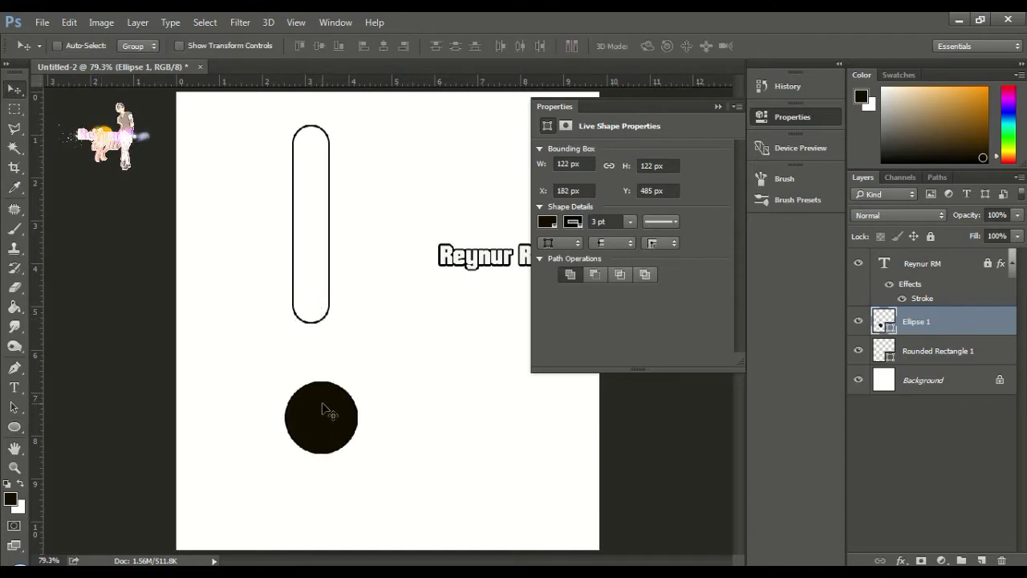
# Step: Remove the circle's fill and add a new empty layer above it
pyautogui.press('u')
pyautogui.click(553, 226)
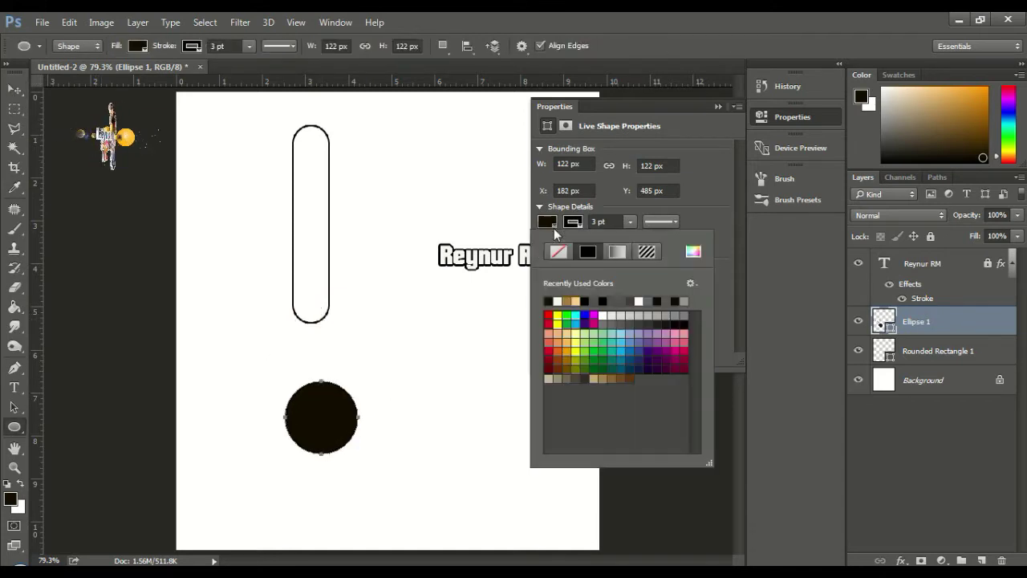
pyautogui.click(558, 254)
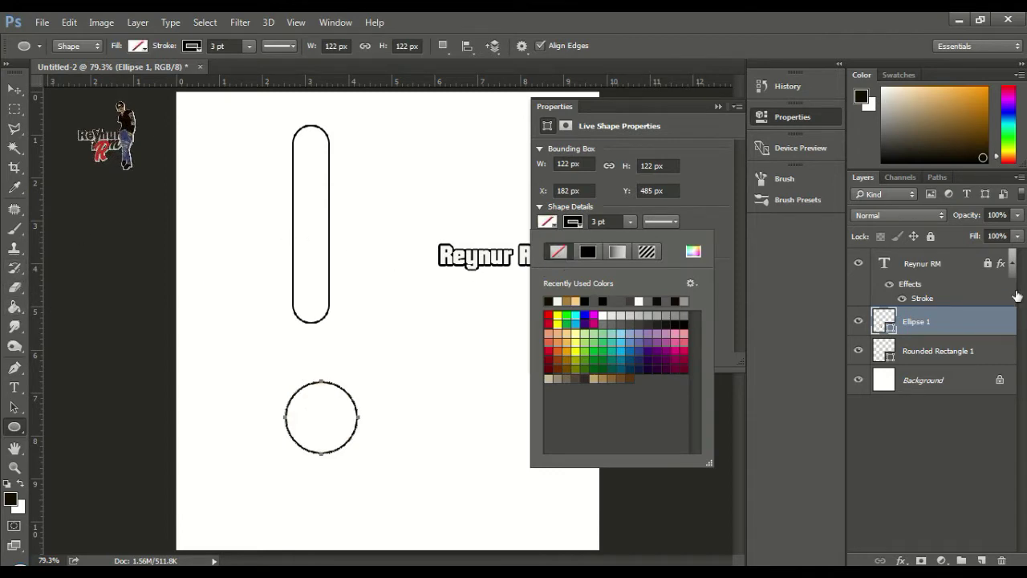
pyautogui.click(981, 560)
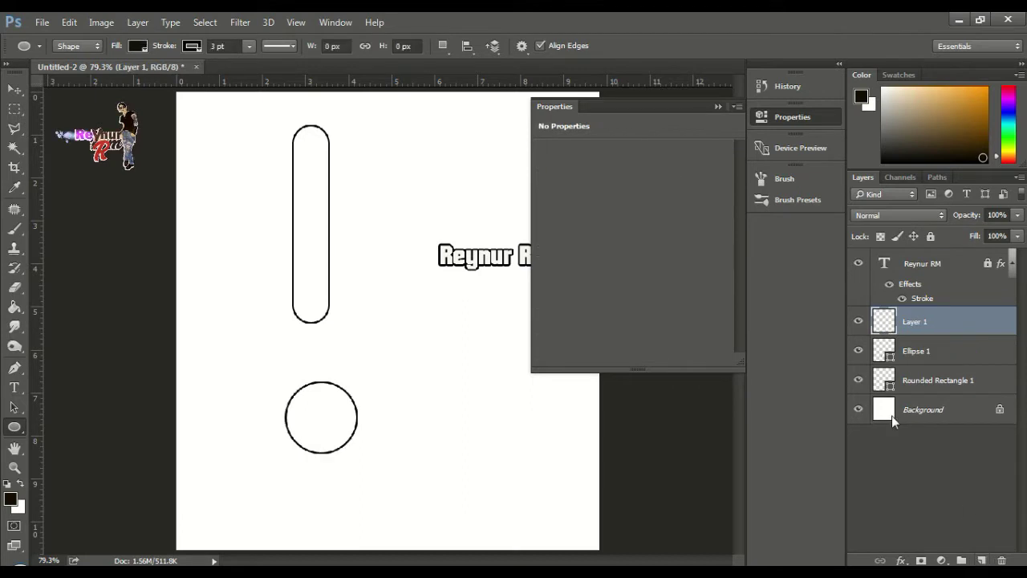
pyautogui.click(13, 369)
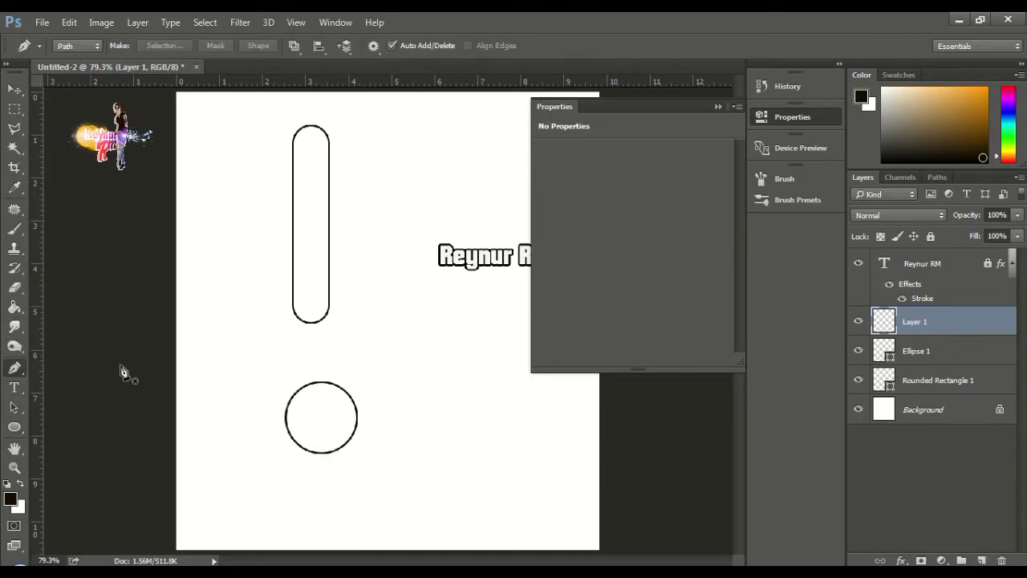
# Step: Draw a straight horizontal path across the circle and stroke it with the brush
pyautogui.click(241, 431)
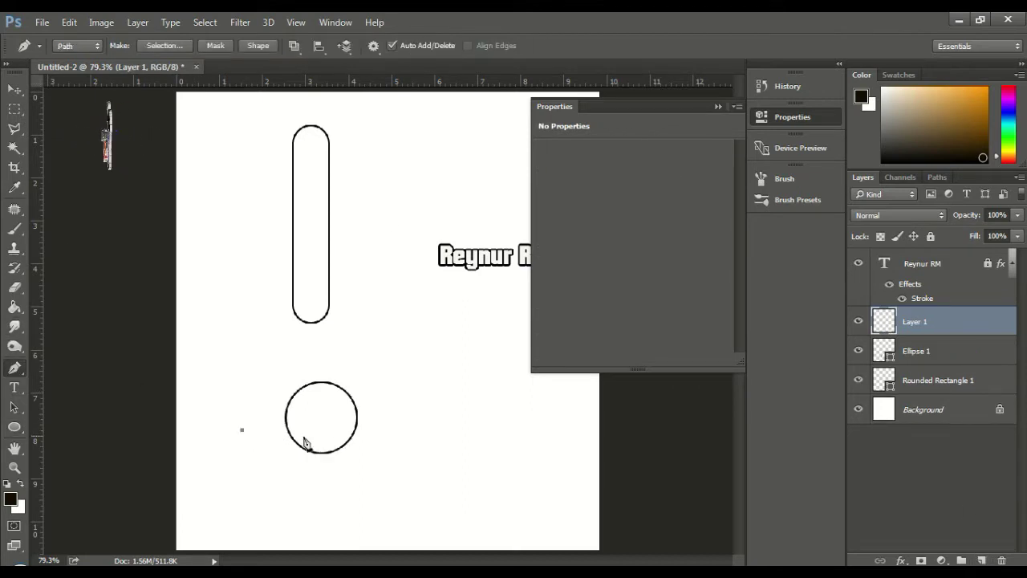
pyautogui.click(382, 430)
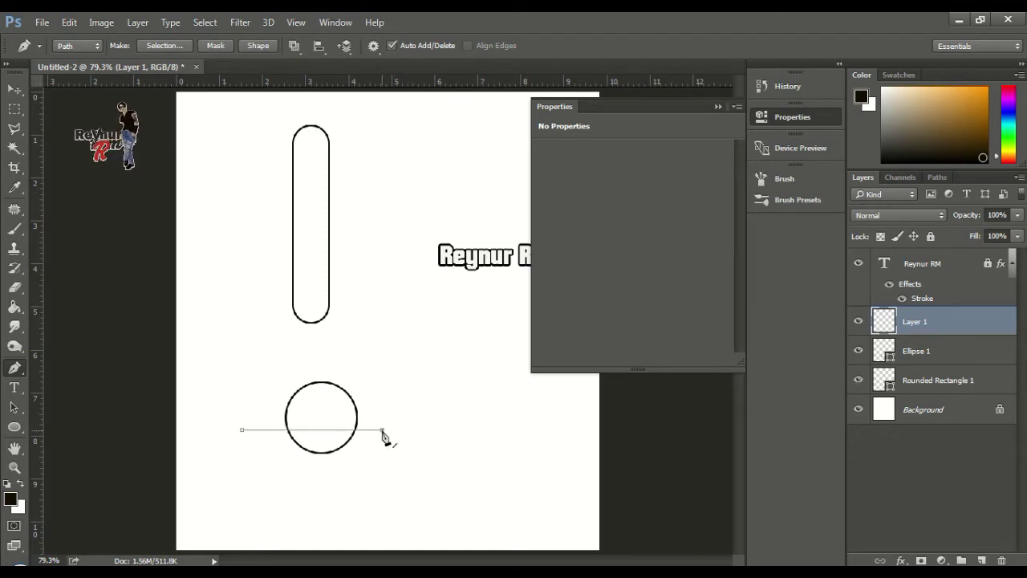
pyautogui.rightClick(338, 415)
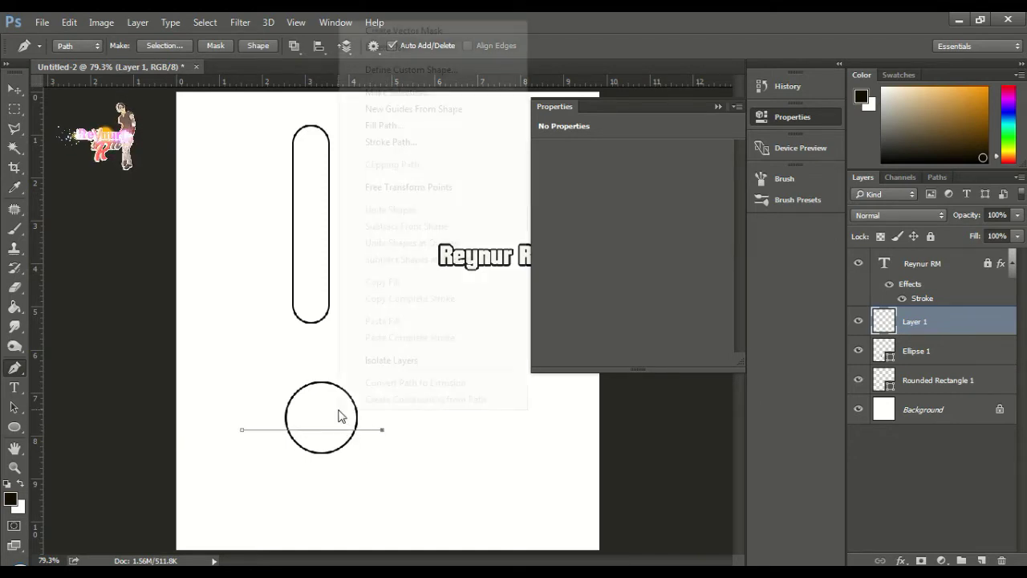
pyautogui.click(387, 143)
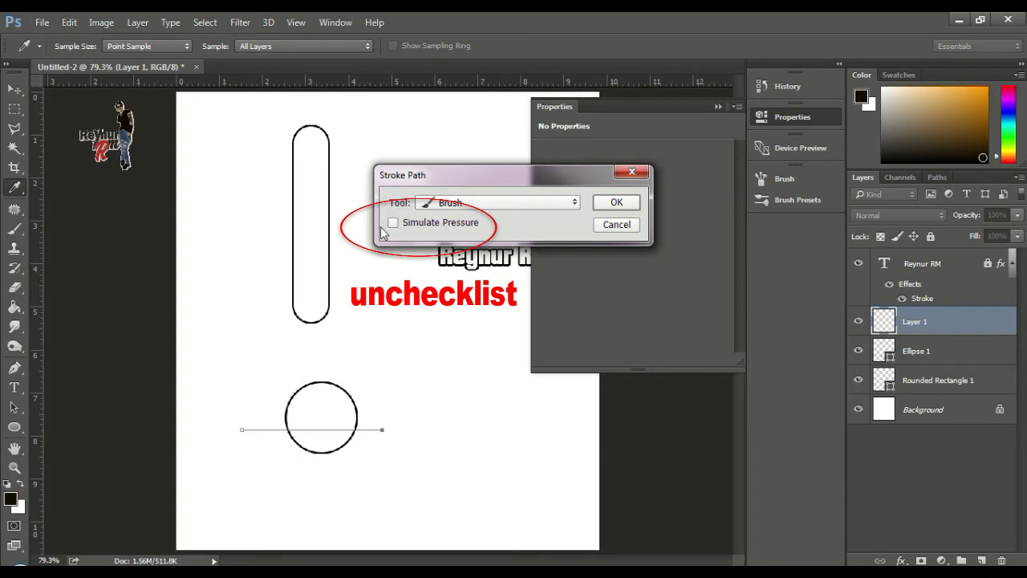
pyautogui.click(617, 204)
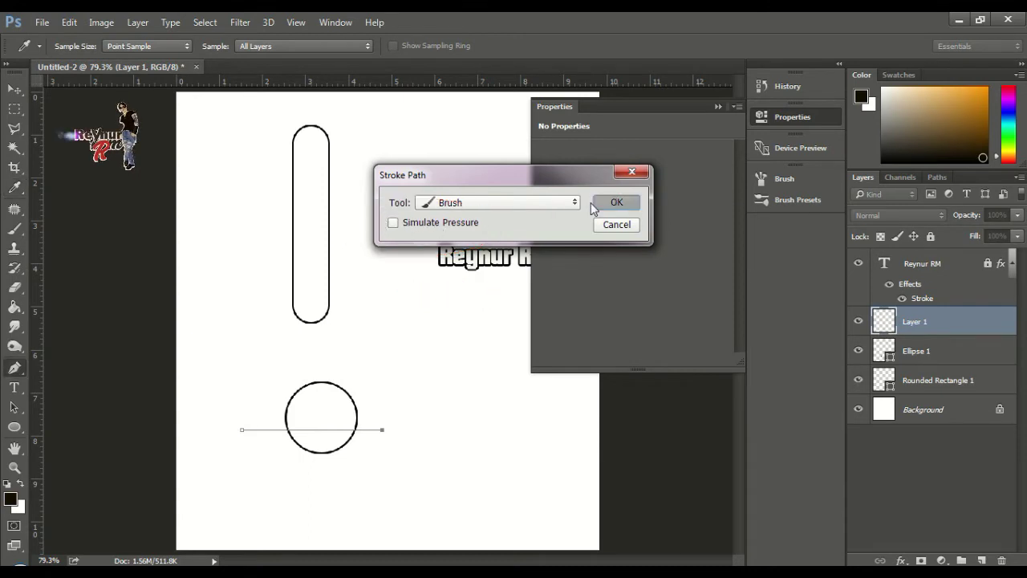
pyautogui.press('Return')
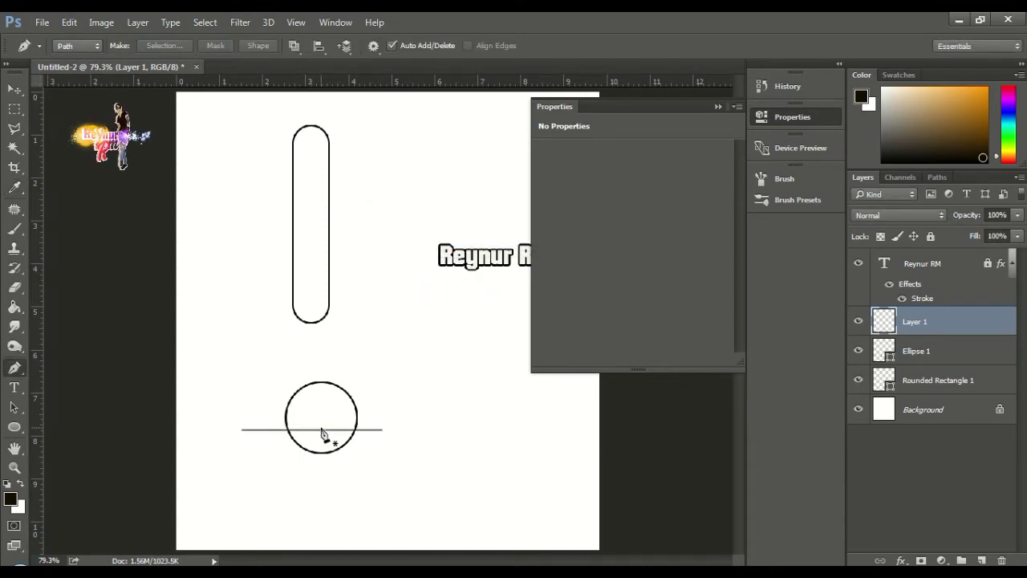
pyautogui.click(15, 91)
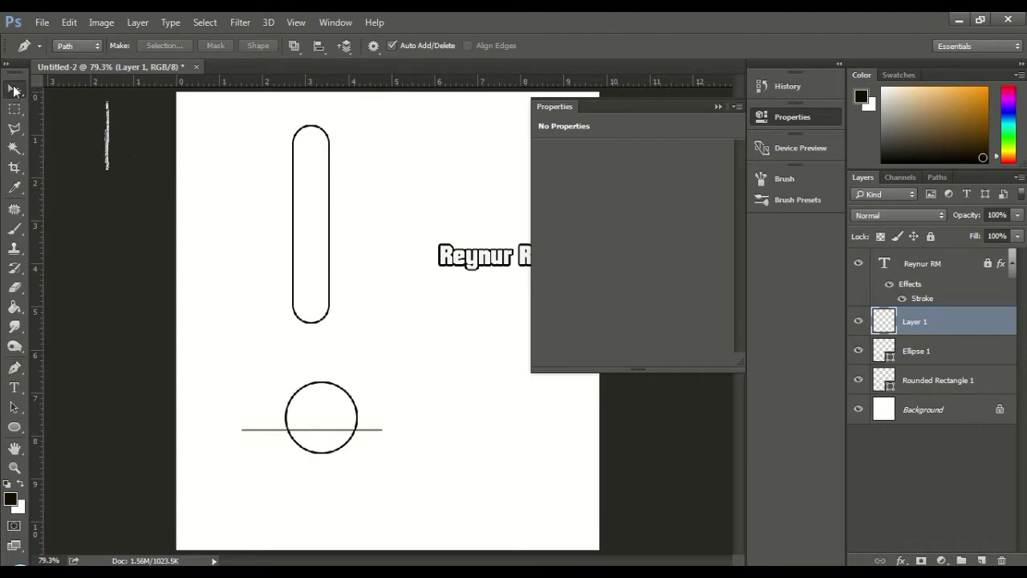
# Step: Centre the circle horizontally on the line, nudge the line up, and reselect both layers
pyautogui.keyDown('ctrl'); pyautogui.click(944, 352); pyautogui.keyUp('ctrl')
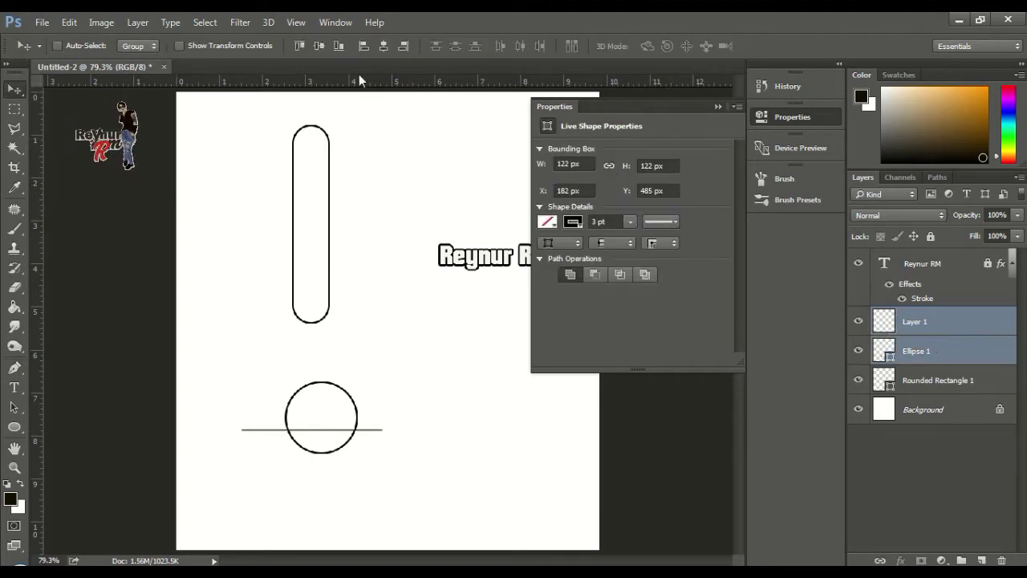
pyautogui.click(383, 47)
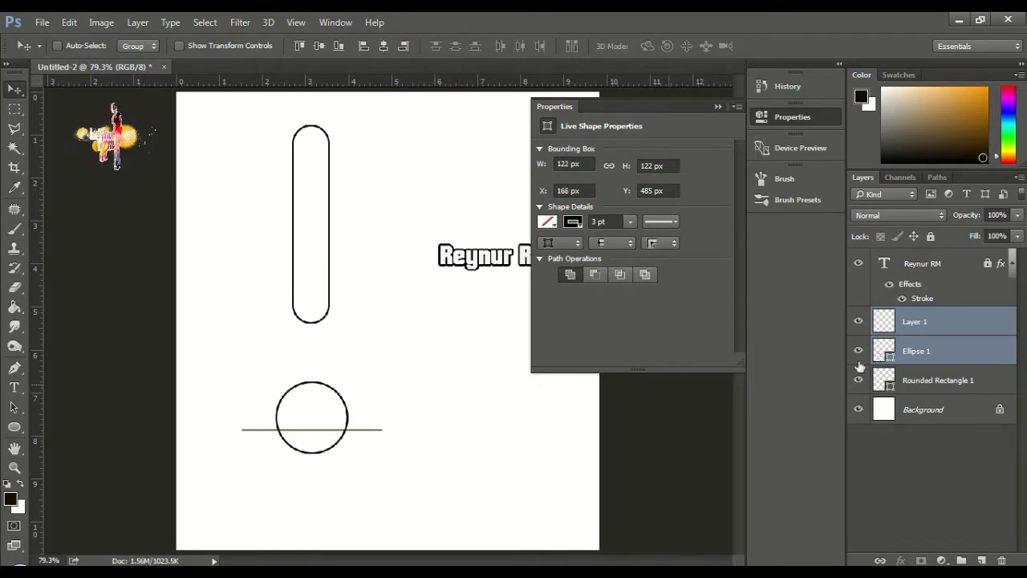
pyautogui.click(946, 330)
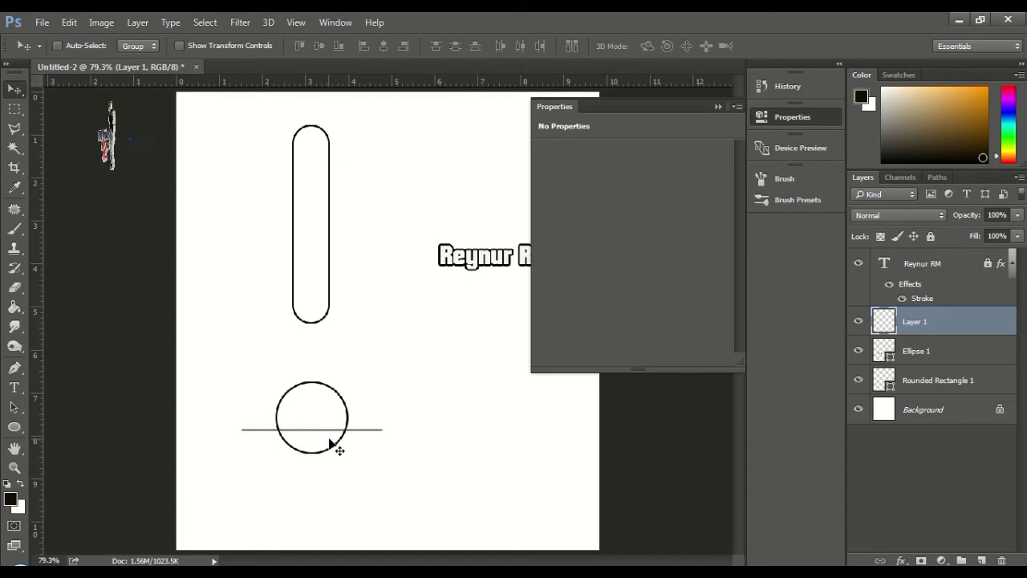
pyautogui.press('Up')
pyautogui.press('Up')
pyautogui.press('Up')
pyautogui.press('Up')
pyautogui.press('Up')
pyautogui.press('Up')
pyautogui.press('Up')
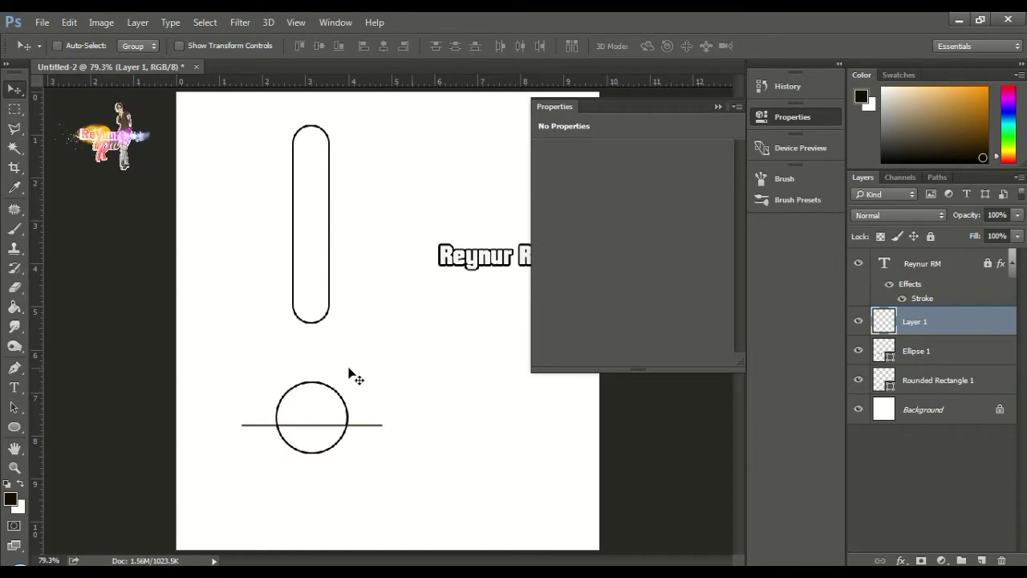
pyautogui.keyDown('shift'); pyautogui.click(921, 354); pyautogui.keyUp('shift')
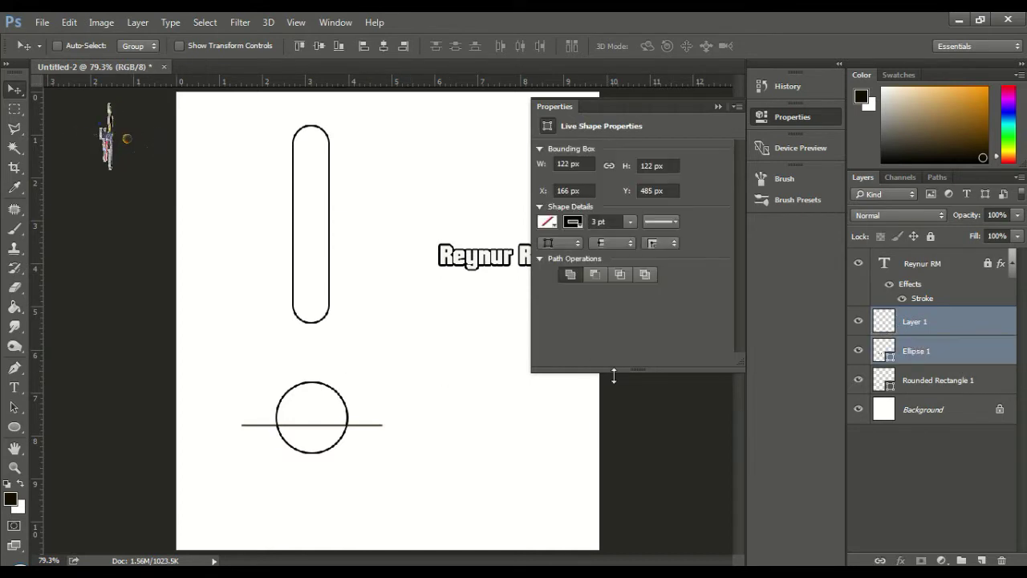
pyautogui.press('ctrl')
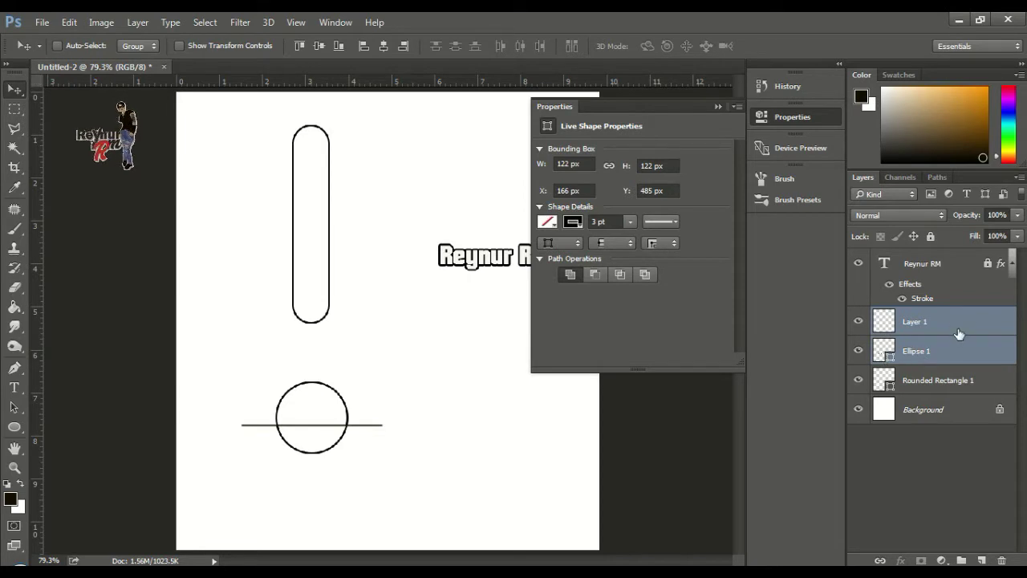
pyautogui.rightClick(957, 329)
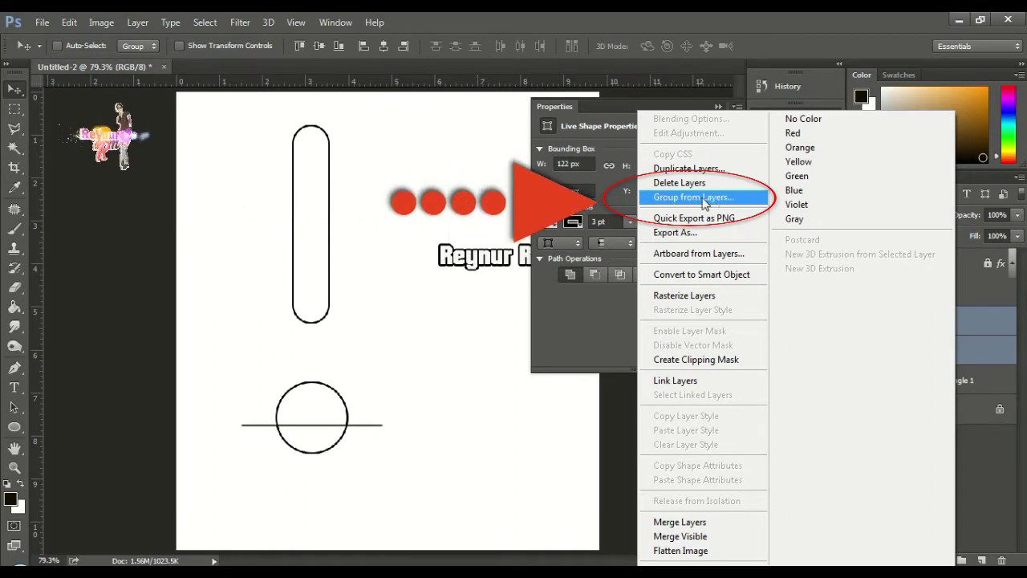
# Step: Group Layer 1 and Ellipse 1 into Group 1, then toggle its visibility to check it
pyautogui.click(718, 201)
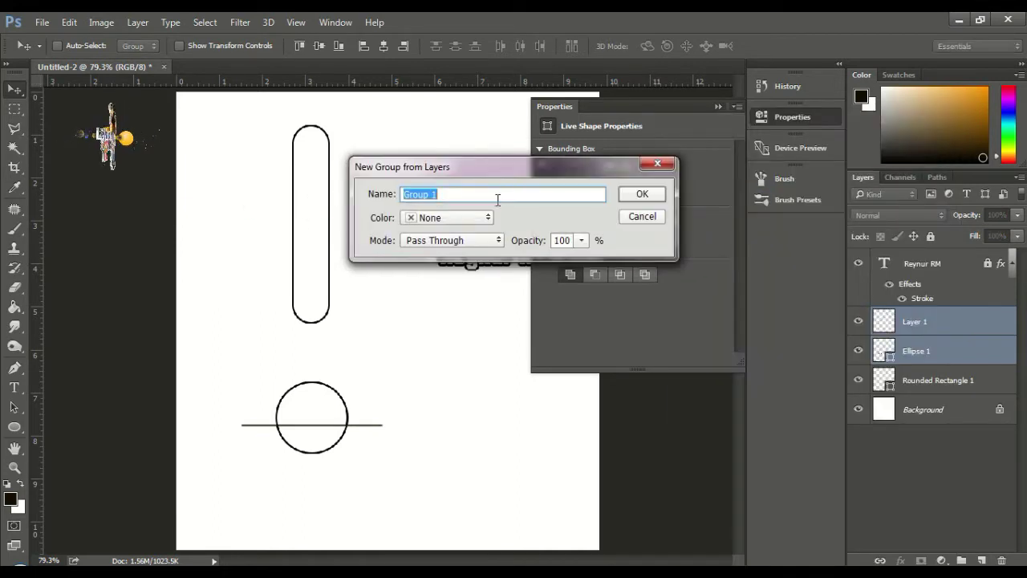
pyautogui.click(642, 195)
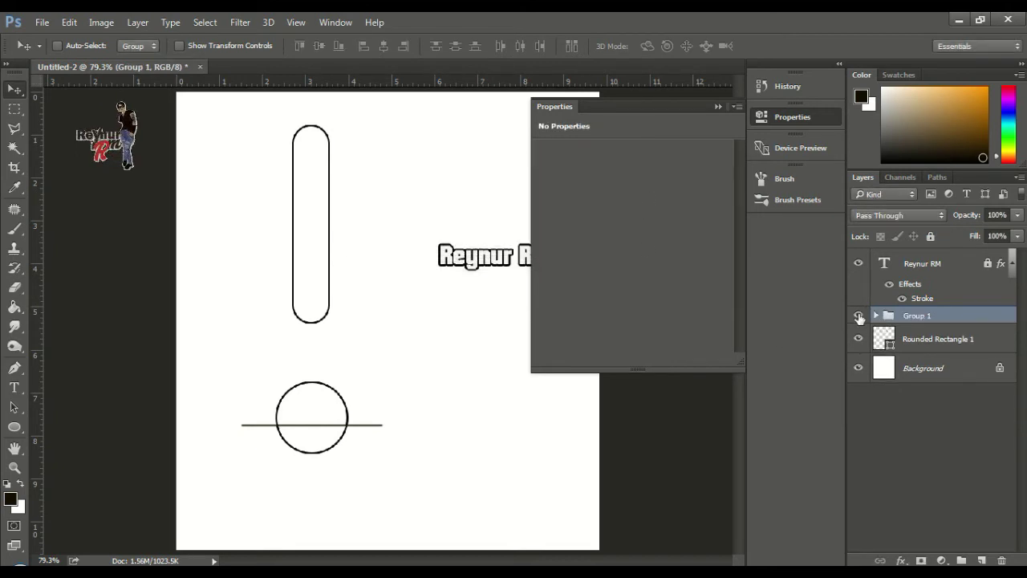
pyautogui.click(859, 317)
pyautogui.click(858, 316)
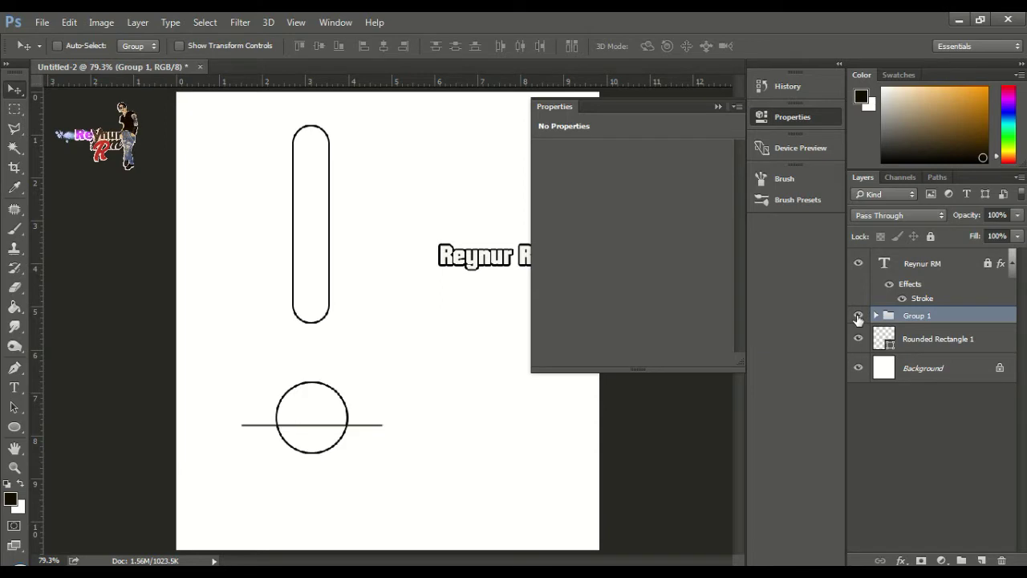
pyautogui.click(858, 316)
pyautogui.click(858, 316)
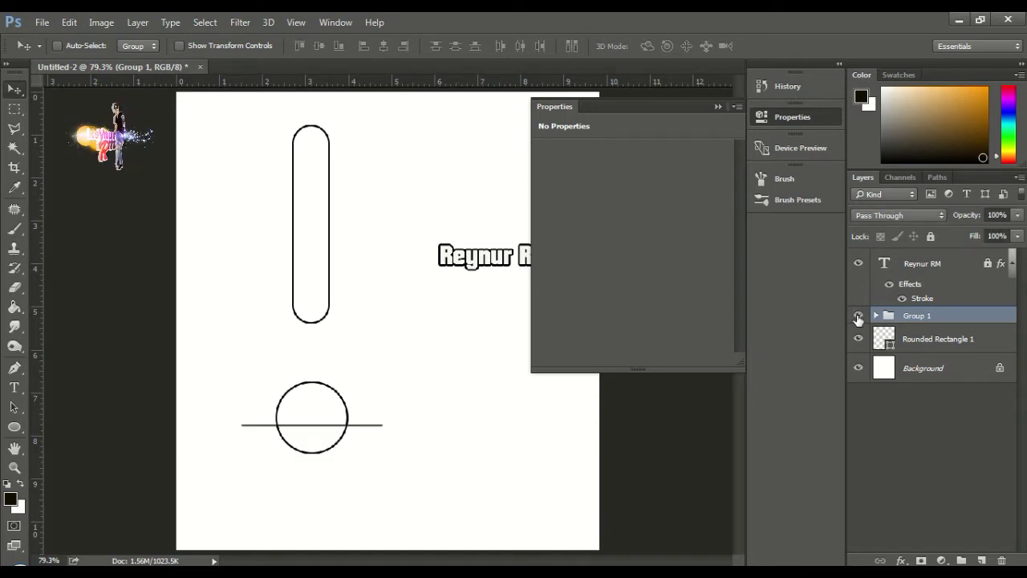
# Step: Move Group 1 onto the pill's bottom, centre the pill on it, and shift both right
pyautogui.moveTo(315, 421); pyautogui.dragTo(313, 293)
pyautogui.keyDown('shift'); pyautogui.click(933, 342); pyautogui.keyUp('shift')
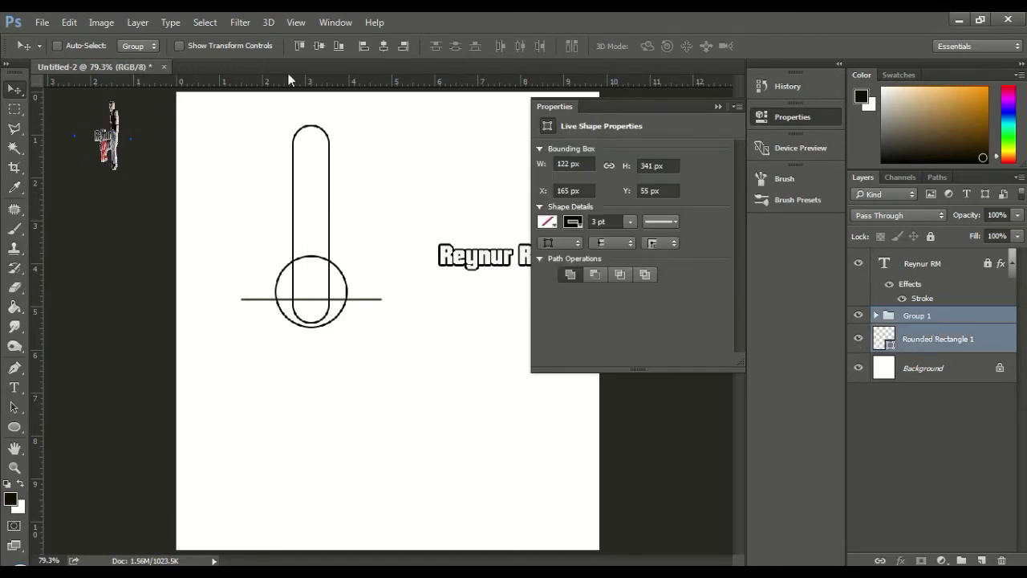
pyautogui.click(385, 49)
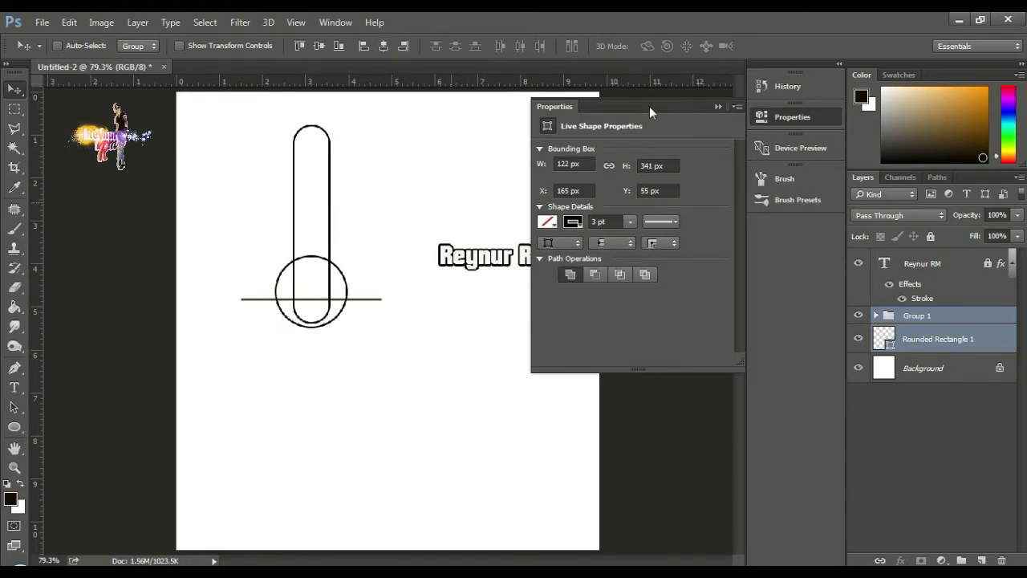
pyautogui.click(718, 106)
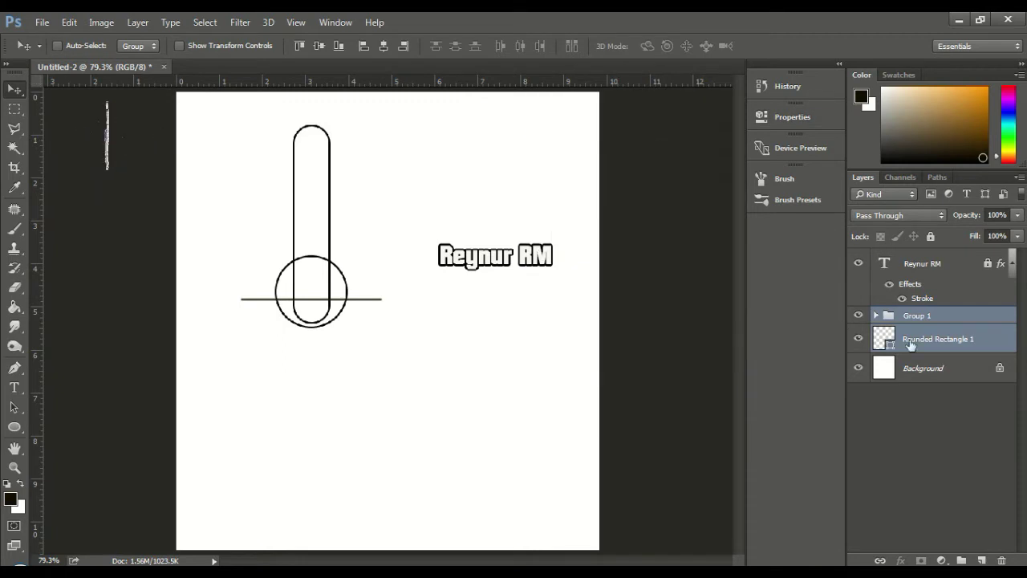
pyautogui.moveTo(321, 307); pyautogui.dragTo(361, 307)
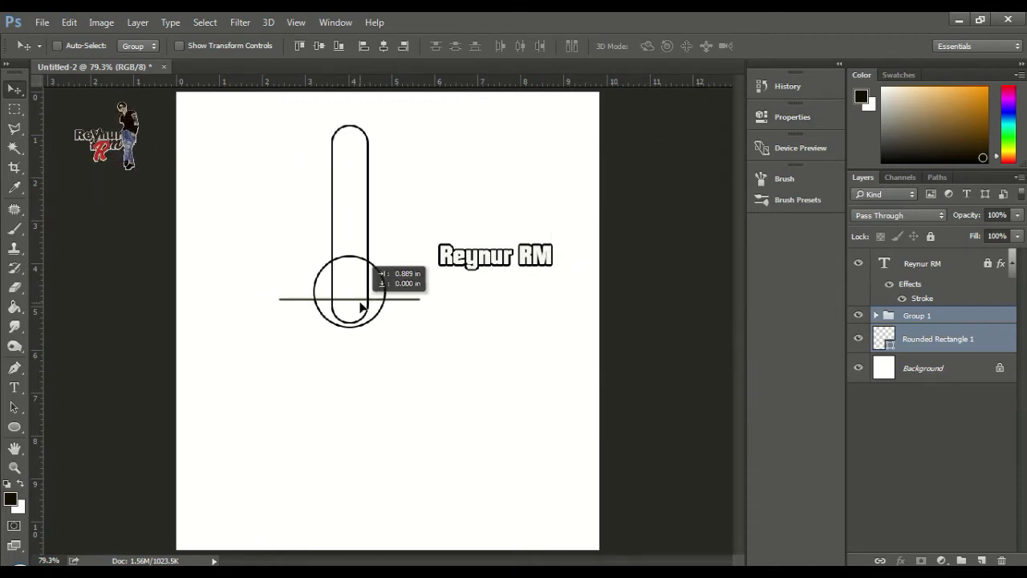
pyautogui.moveTo(361, 305); pyautogui.dragTo(361, 306)
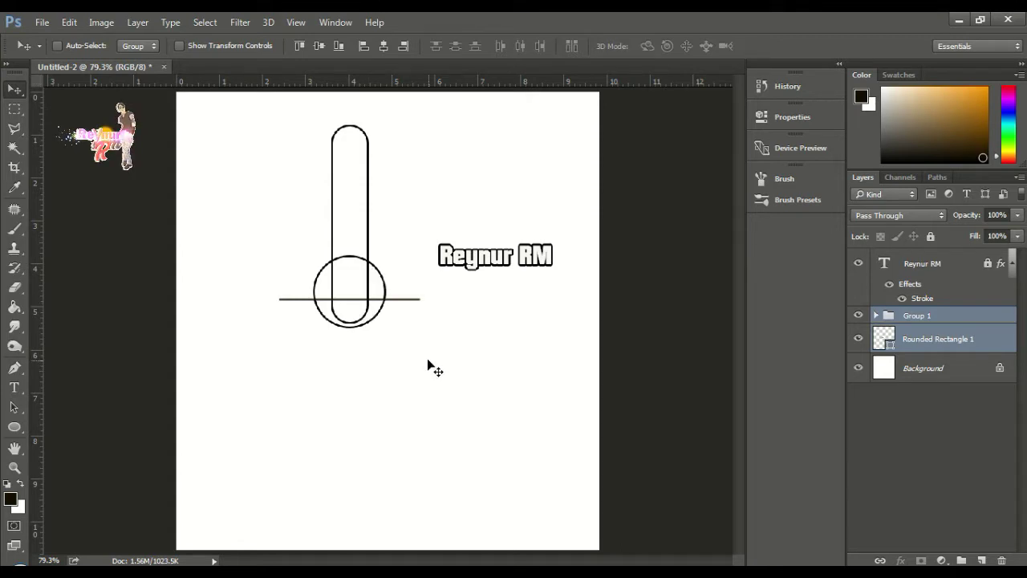
pyautogui.click(910, 320)
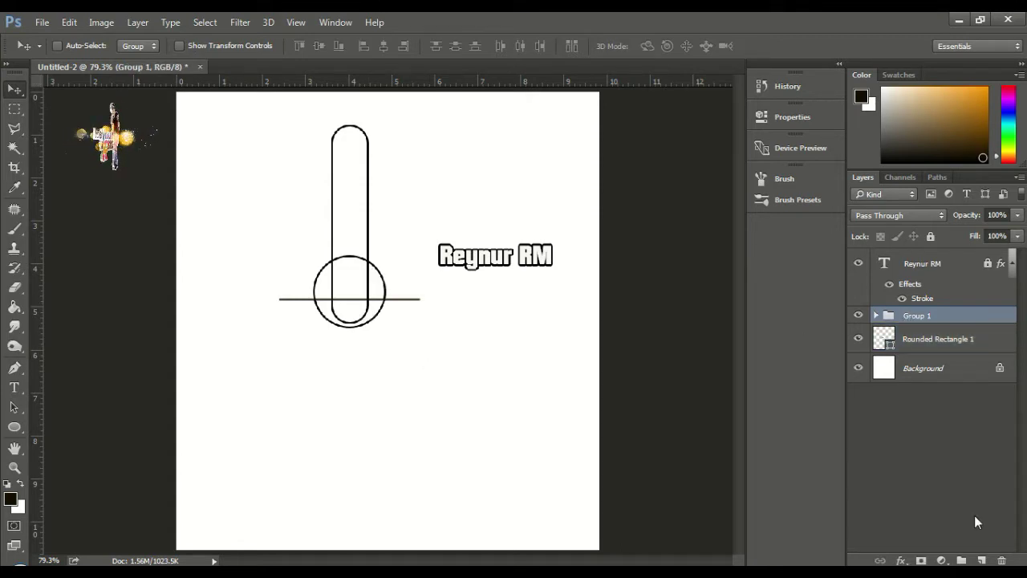
# Step: On a new layer, stroke a downward-curving path joining the line's two ends
pyautogui.click(982, 560)
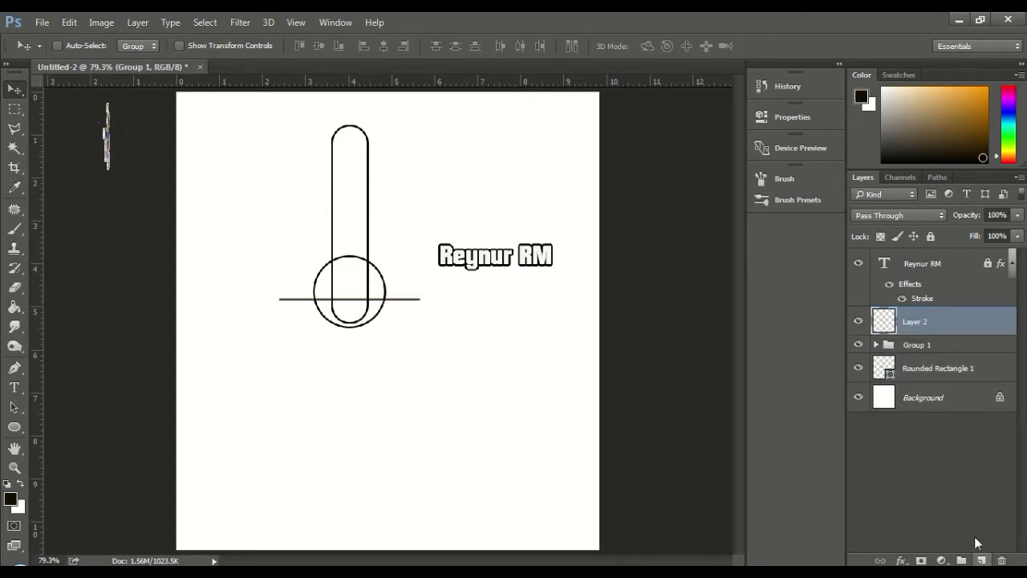
pyautogui.click(14, 369)
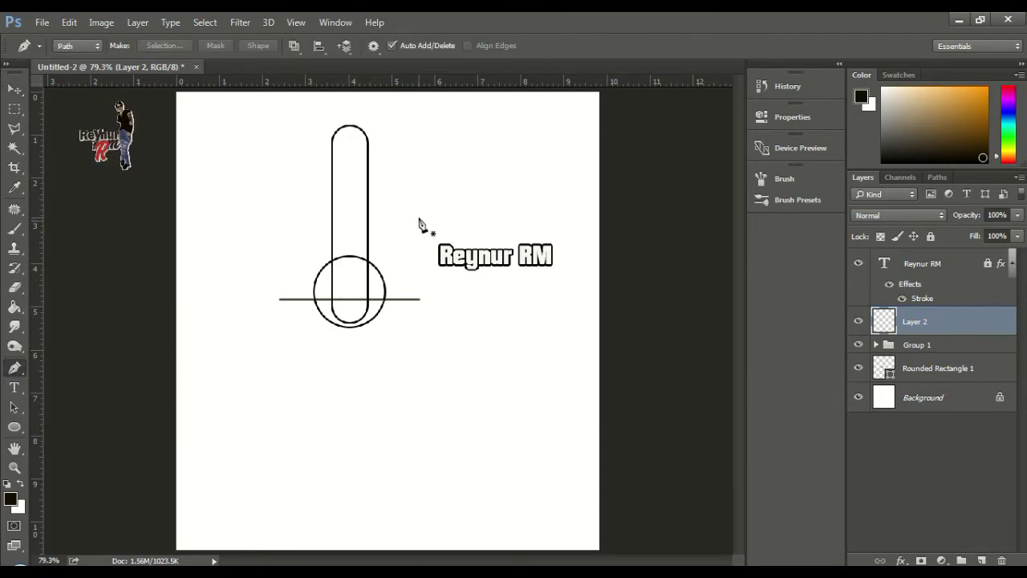
pyautogui.click(281, 299)
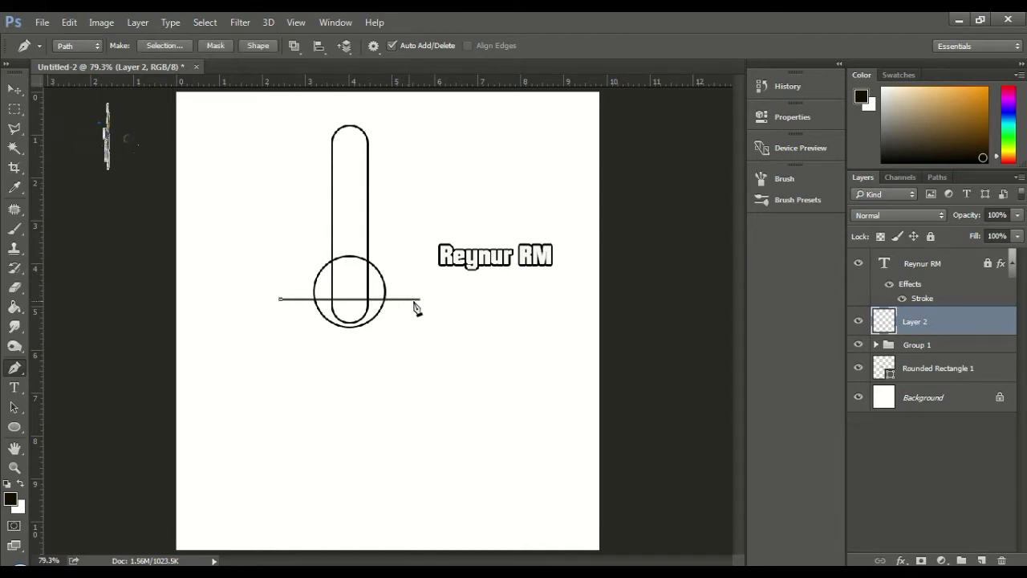
pyautogui.moveTo(419, 300); pyautogui.dragTo(500, 232)
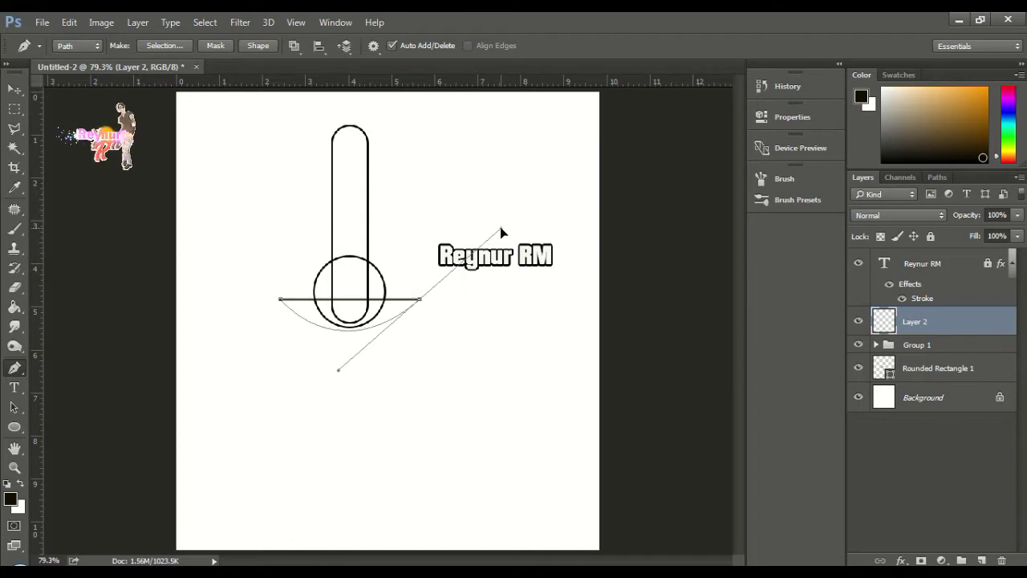
pyautogui.rightClick(351, 276)
pyautogui.click(415, 302)
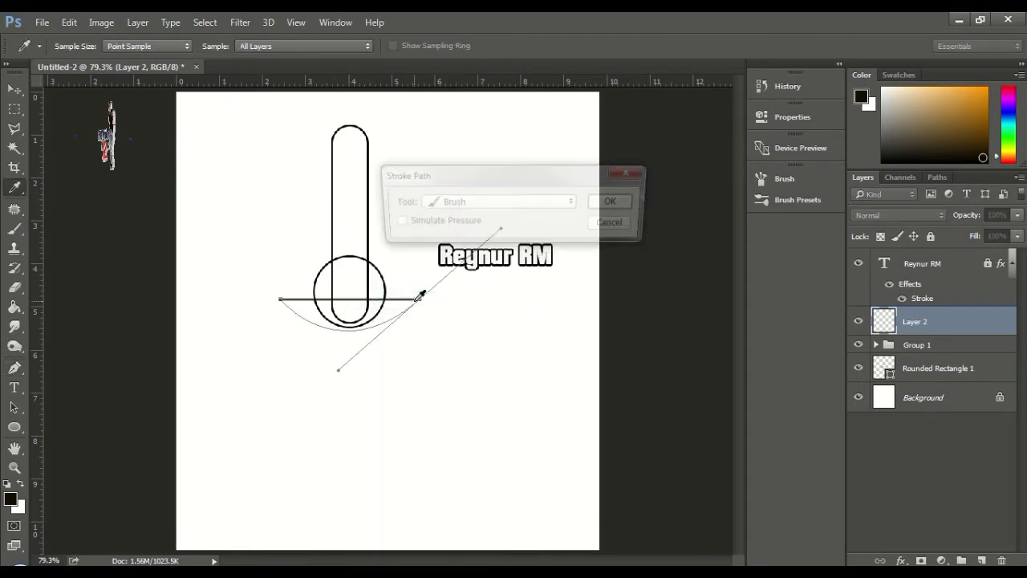
pyautogui.click(607, 212)
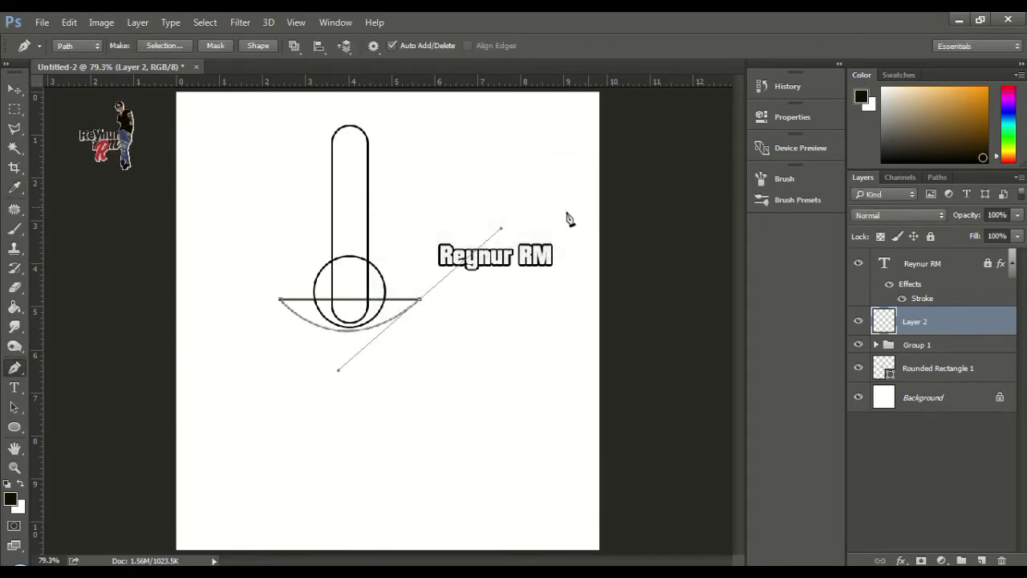
pyautogui.press('Return')
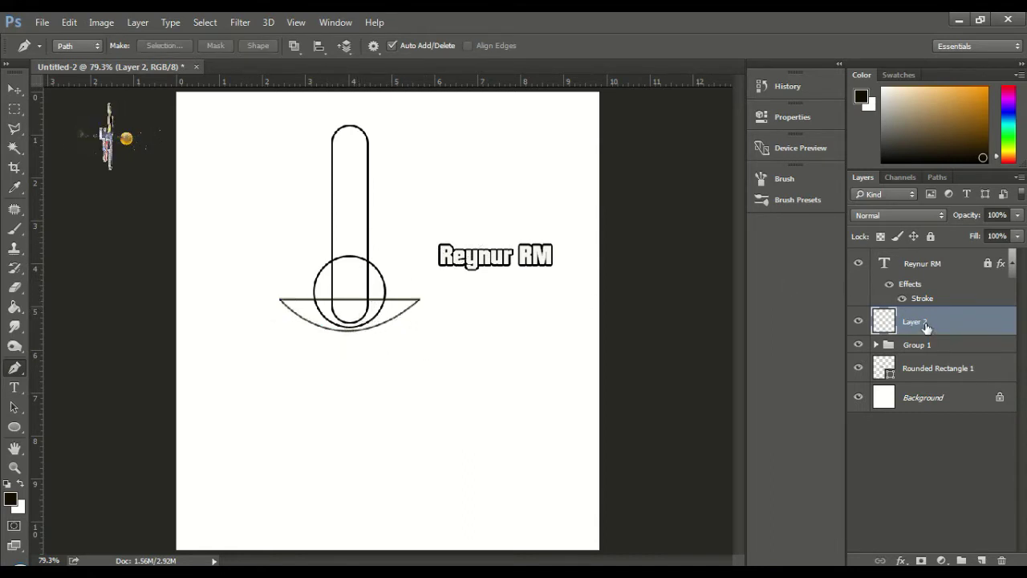
# Step: Stroke a small nostril arc at the line's left end on Layer 3, then copy it to the right end
pyautogui.click(981, 559)
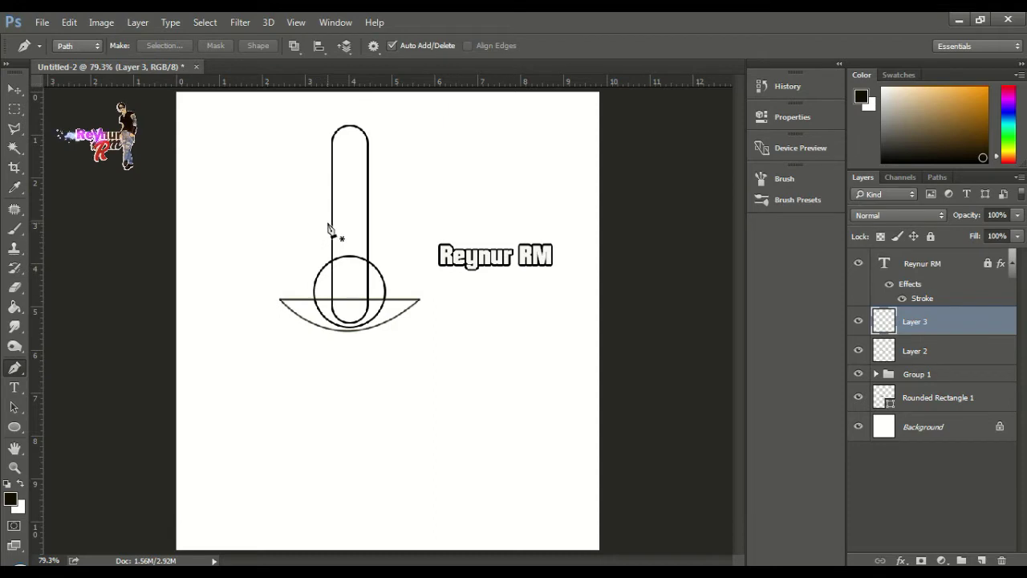
pyautogui.click(278, 281)
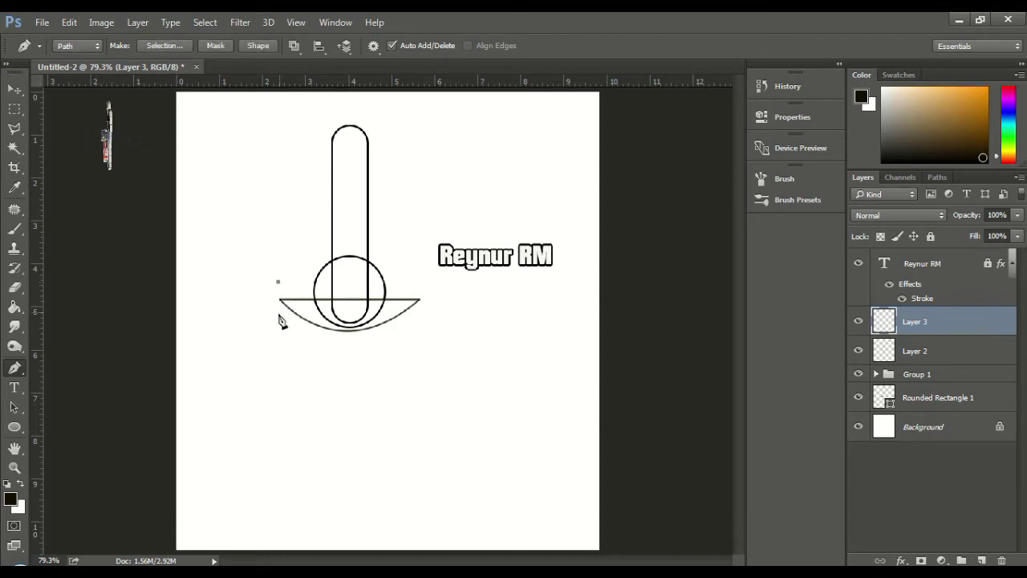
pyautogui.moveTo(287, 321); pyautogui.dragTo(290, 332)
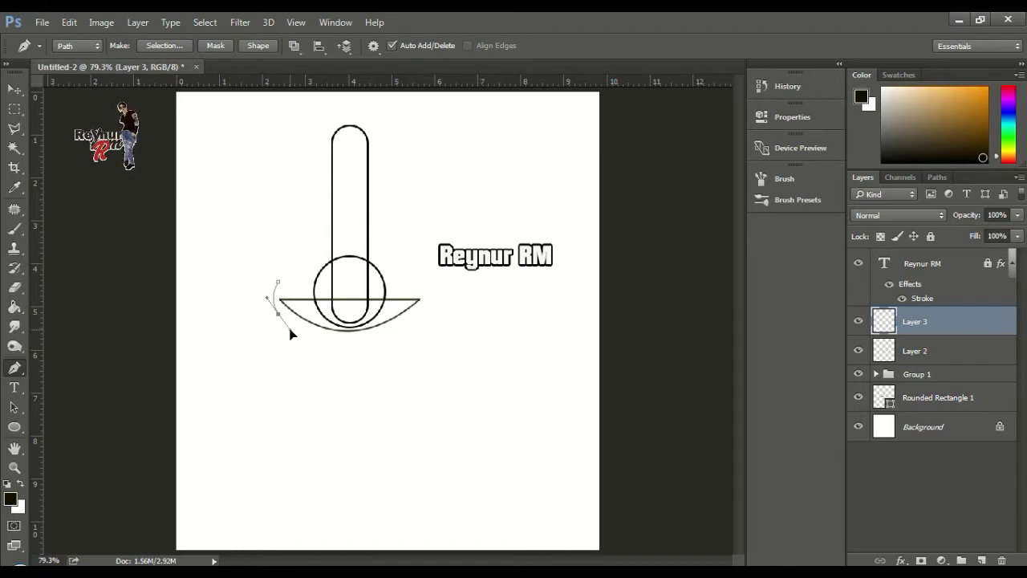
pyautogui.rightClick(299, 278)
pyautogui.click(382, 300)
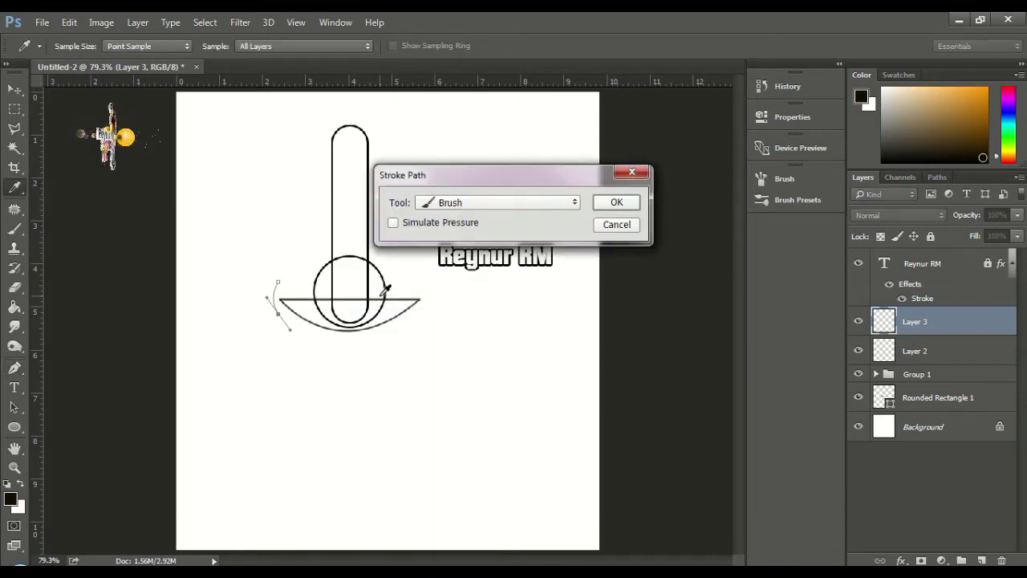
pyautogui.press('Return')
pyautogui.press('Return')
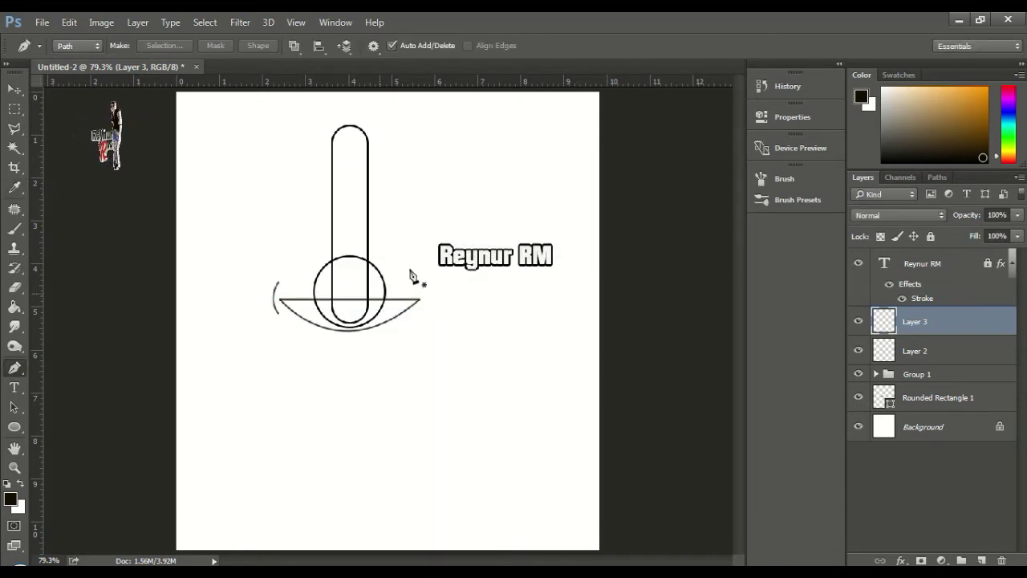
pyautogui.press('v')
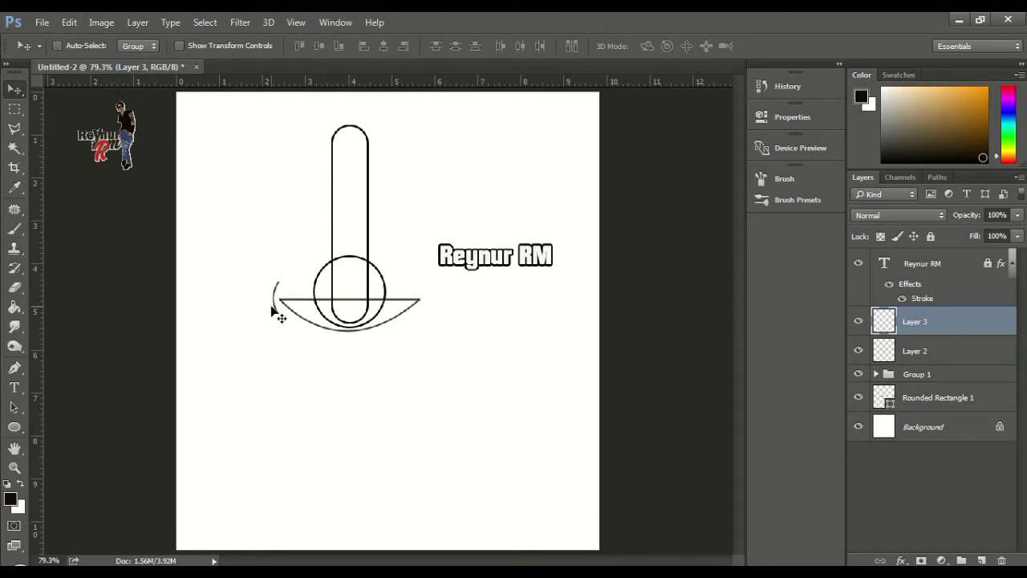
pyautogui.moveTo(280, 310); pyautogui.dragTo(285, 312)
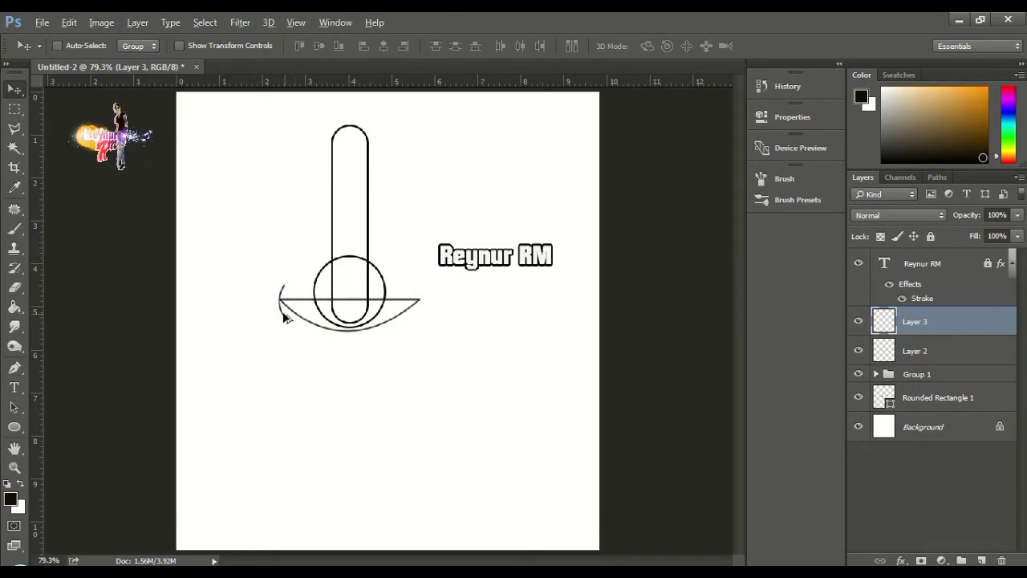
pyautogui.moveTo(285, 320); pyautogui.dragTo(426, 321)
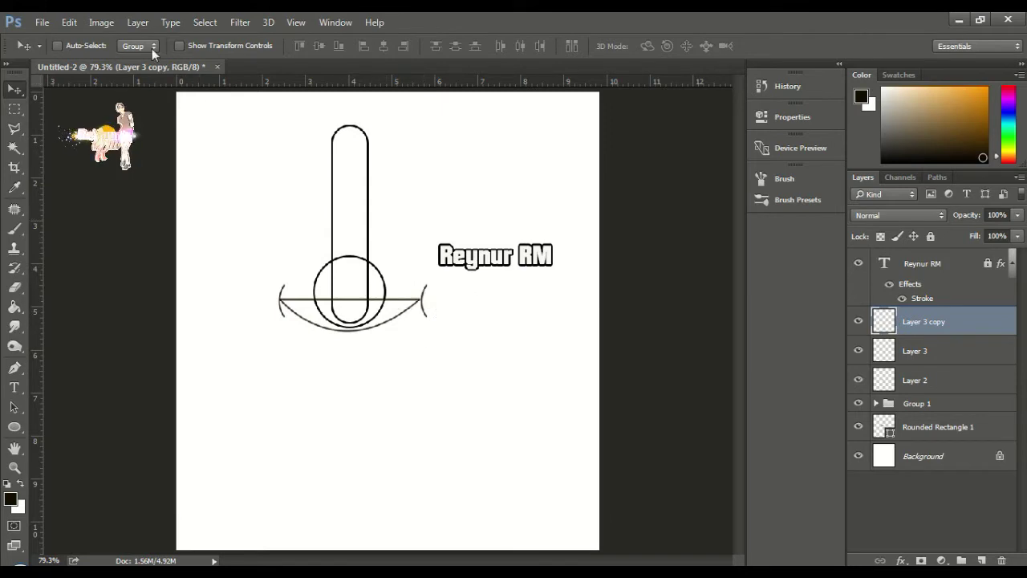
# Step: Flip the copied nostril arc horizontally and move it slightly inward to mirror the left one
pyautogui.click(70, 23)
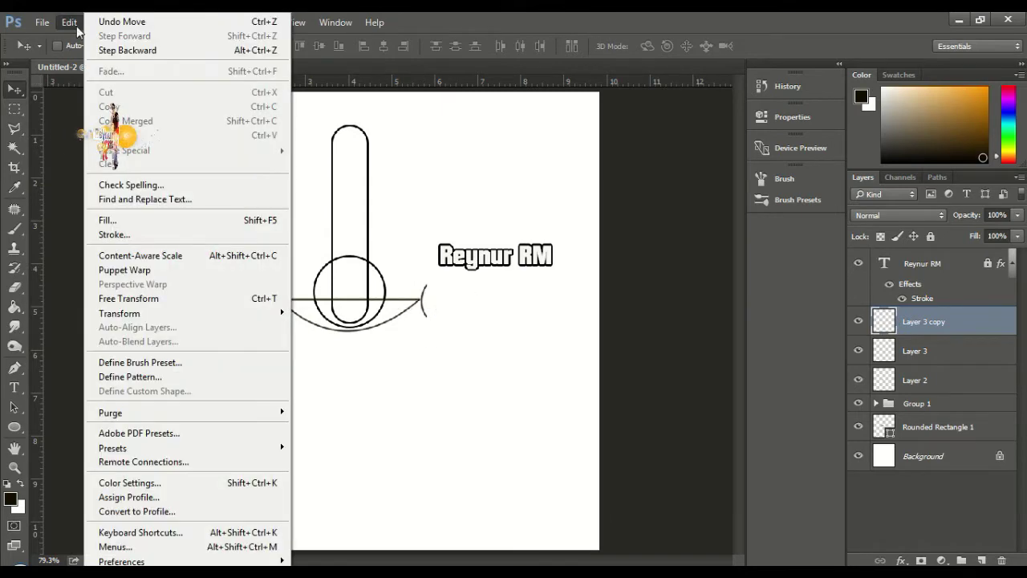
pyautogui.moveTo(121, 313)
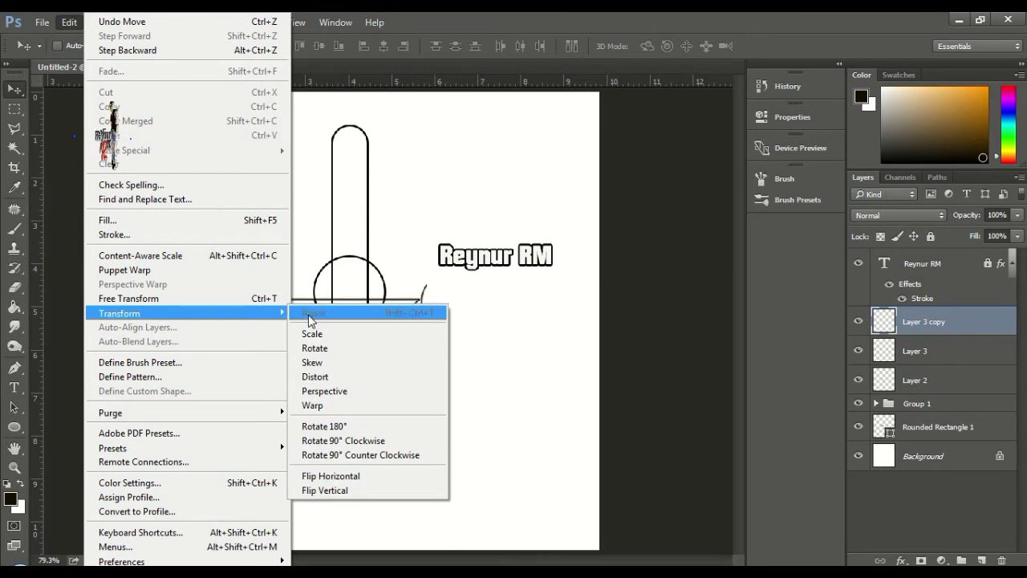
pyautogui.click(367, 338)
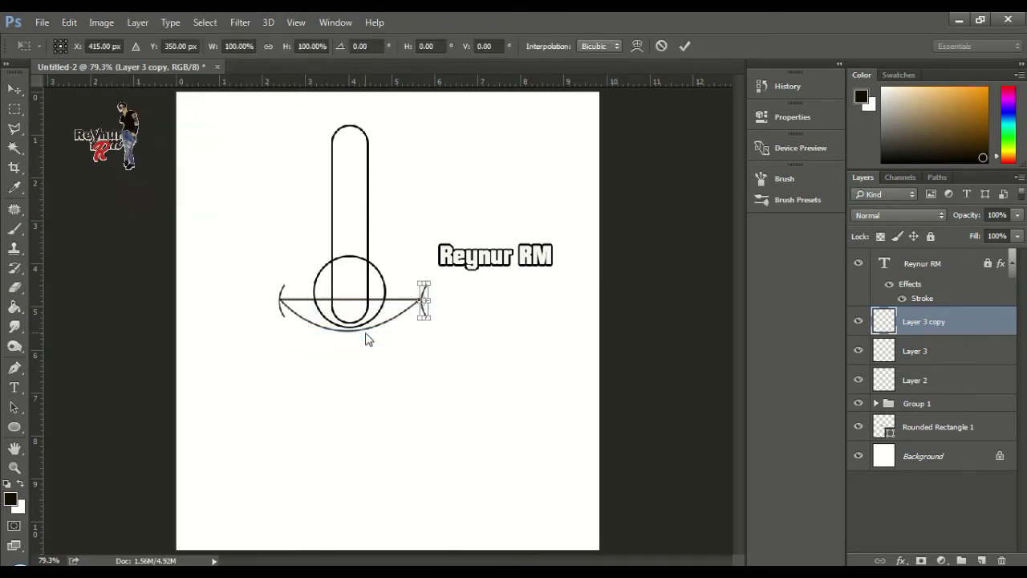
pyautogui.rightClick(424, 311)
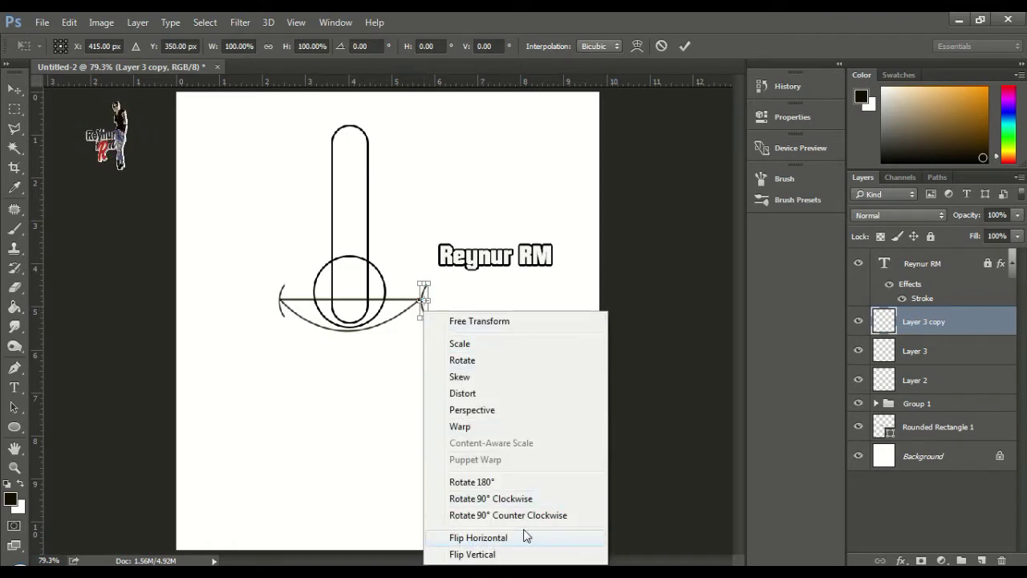
pyautogui.click(467, 541)
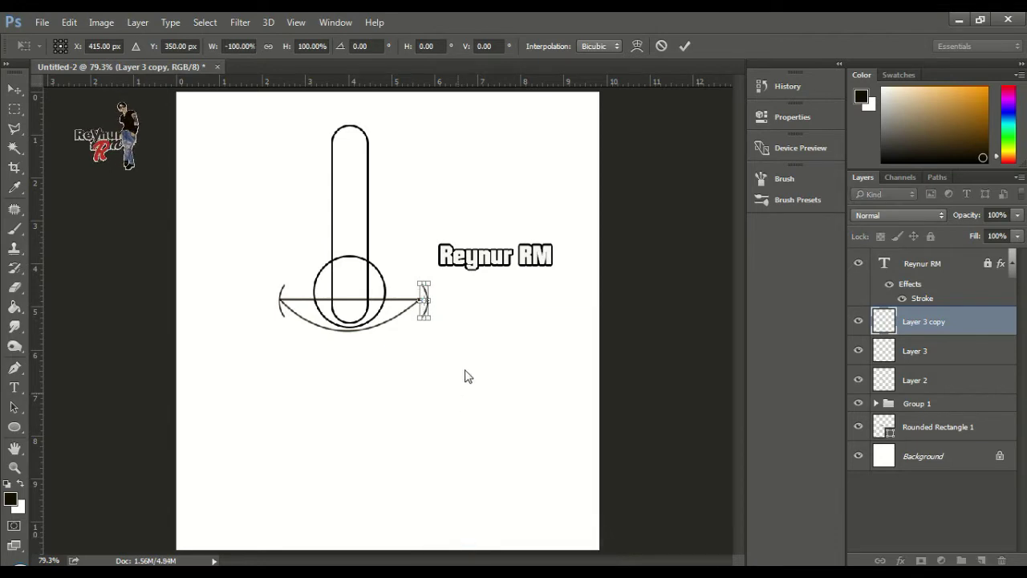
pyautogui.press('Return')
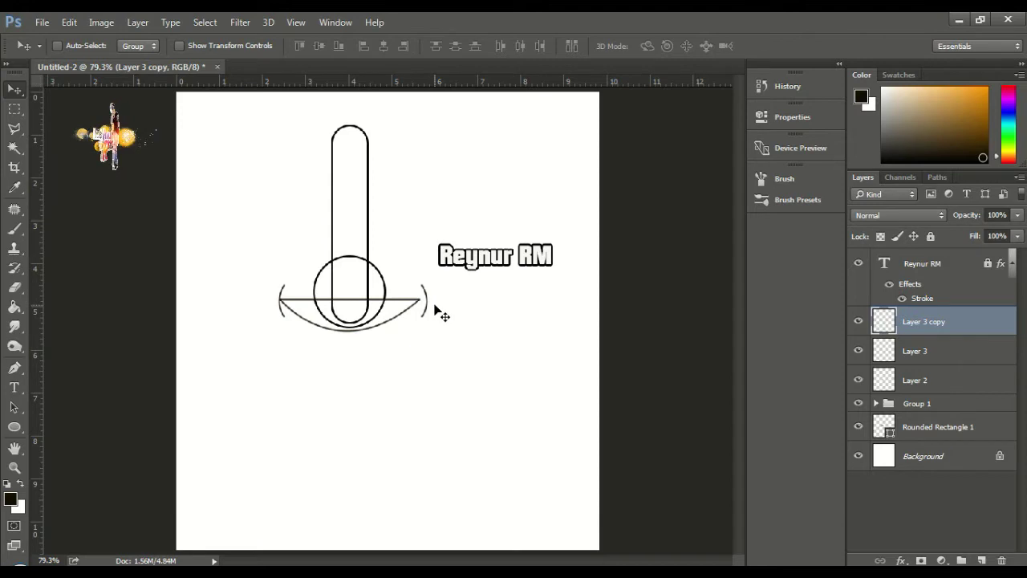
pyautogui.moveTo(434, 311); pyautogui.dragTo(425, 319)
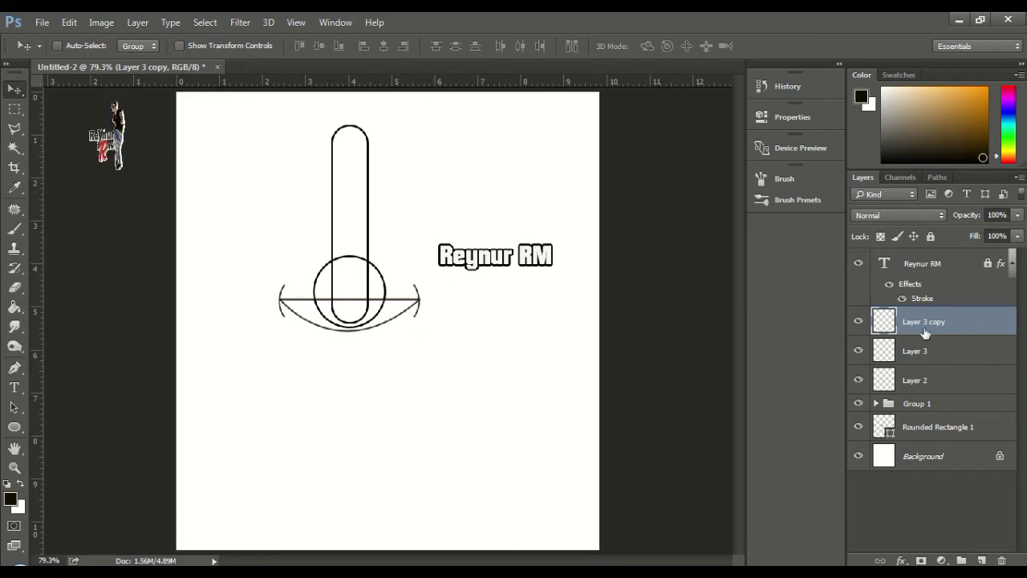
pyautogui.click(980, 560)
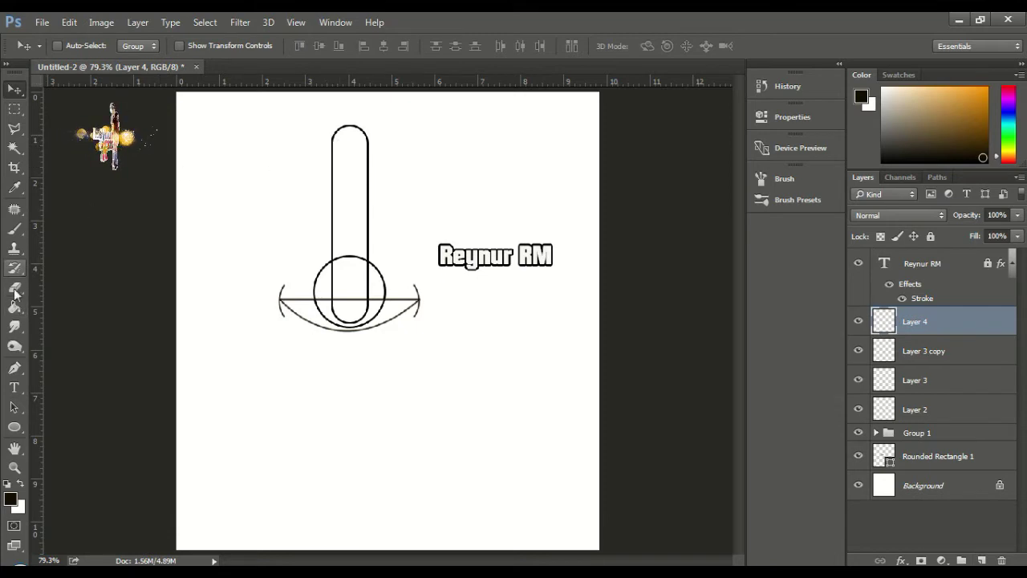
# Step: Draw a curved Pen path from the pill's top to the left nostril and stroke it with the brush on Layer 4
pyautogui.click(15, 369)
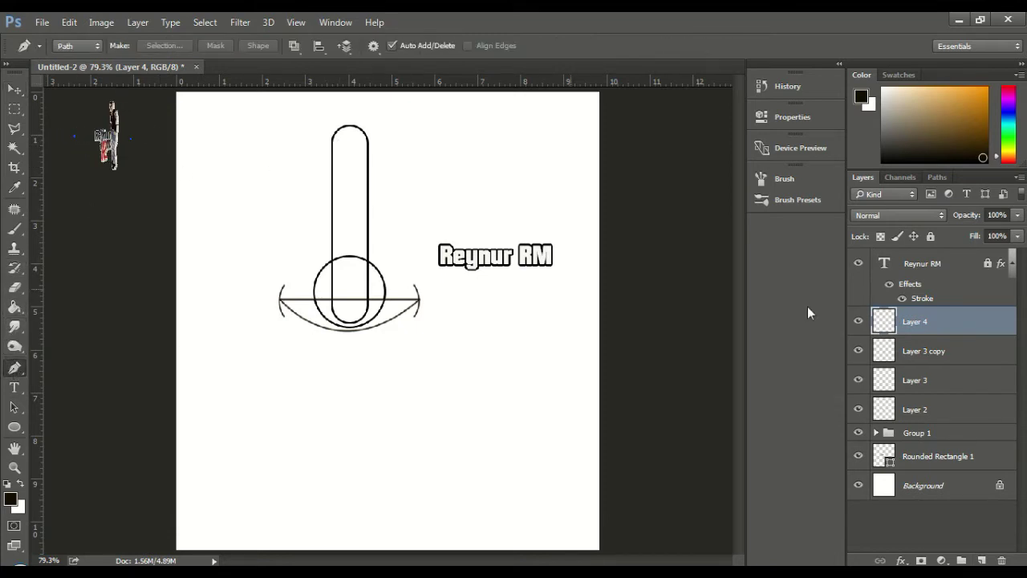
pyautogui.click(332, 136)
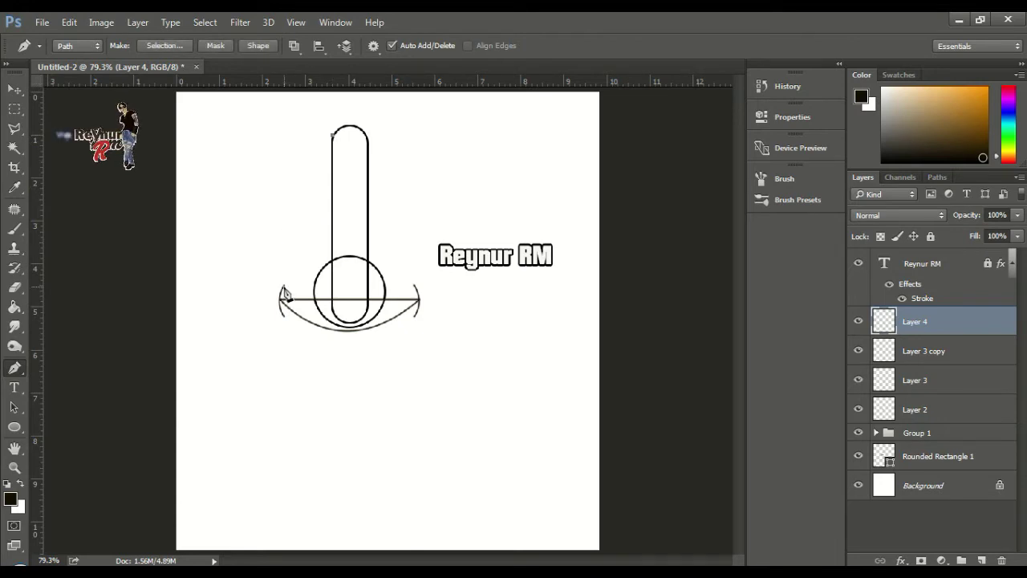
pyautogui.moveTo(284, 286); pyautogui.dragTo(242, 324)
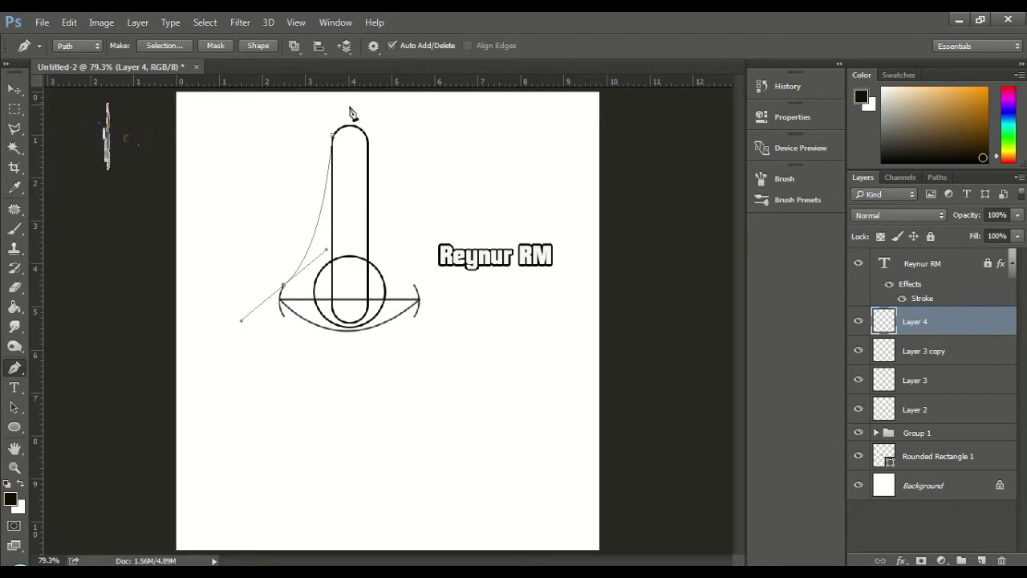
pyautogui.rightClick(321, 184)
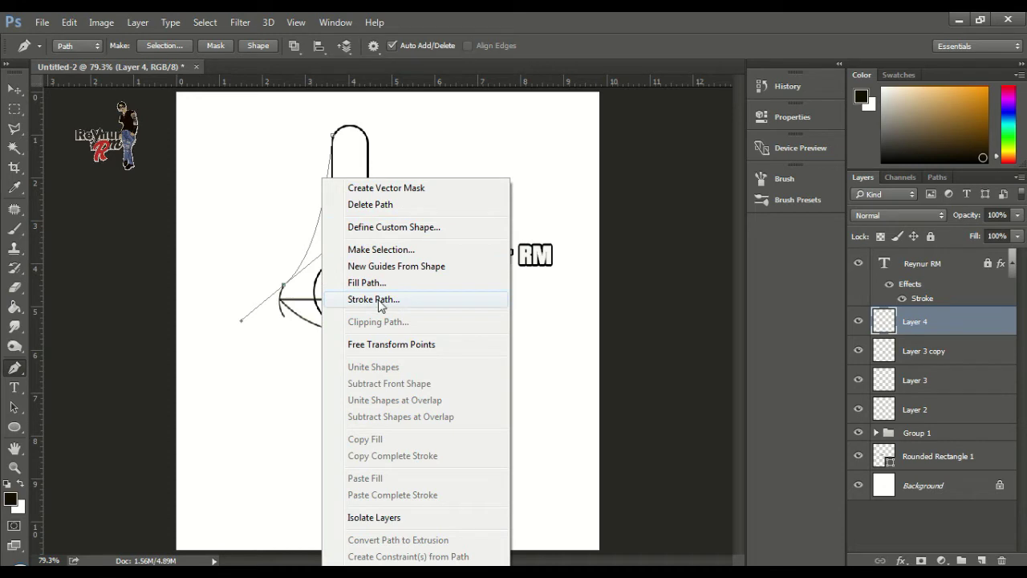
pyautogui.click(374, 300)
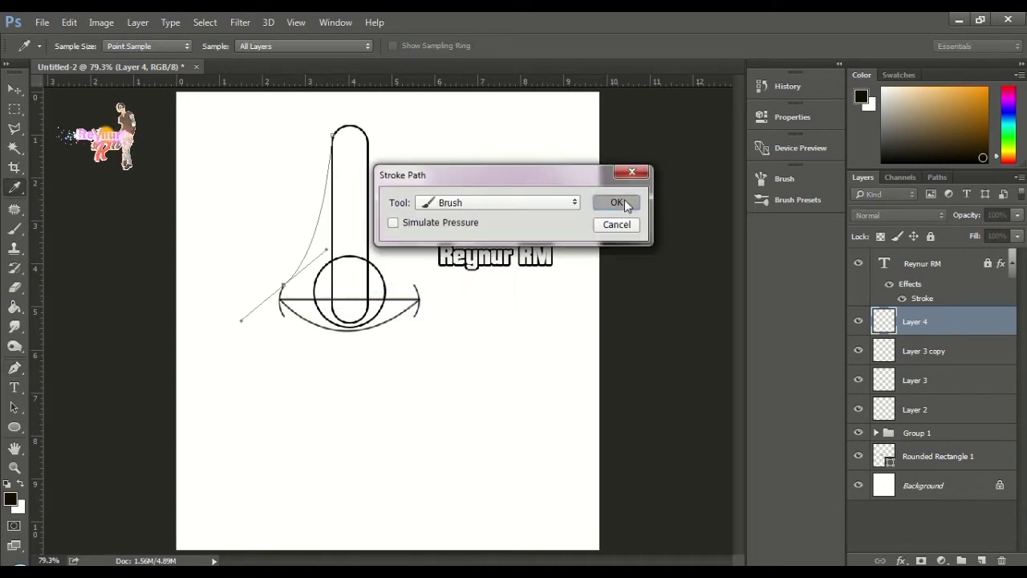
pyautogui.click(626, 203)
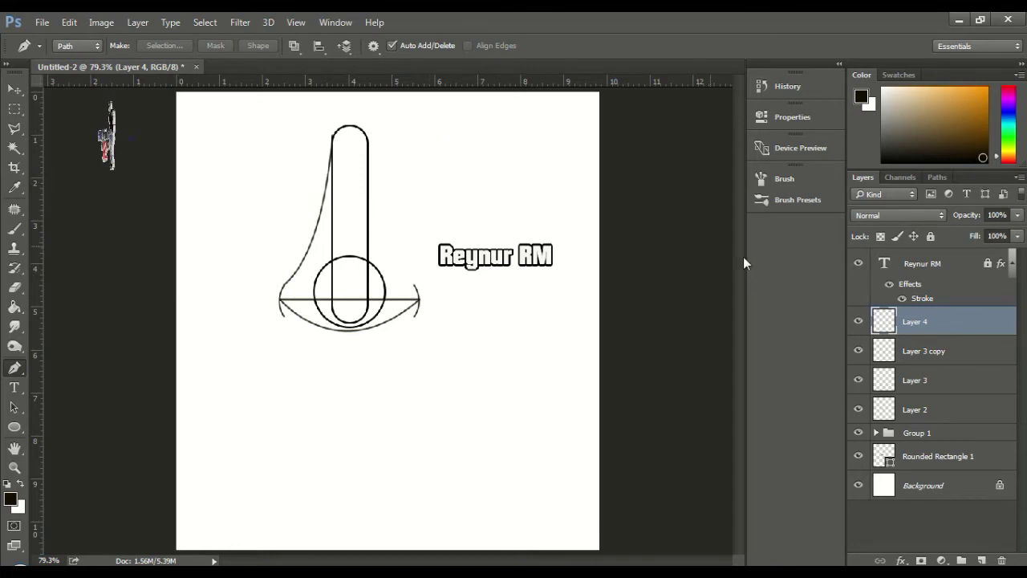
pyautogui.click(858, 323)
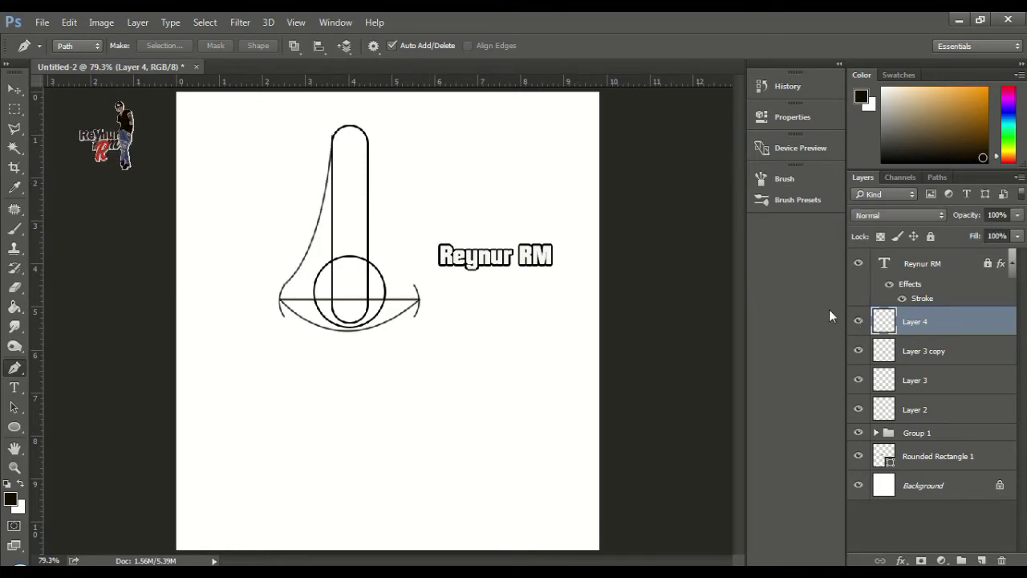
pyautogui.click(15, 89)
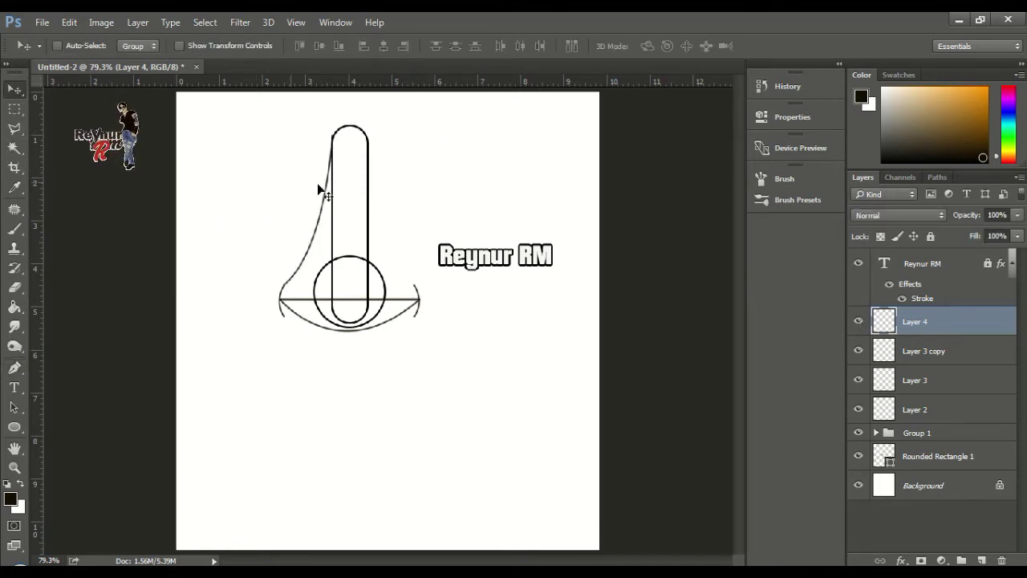
# Step: Duplicate Layer 4 with Ctrl+J and shift the copied curve to the right
pyautogui.moveTo(321, 220); pyautogui.dragTo(318, 217)
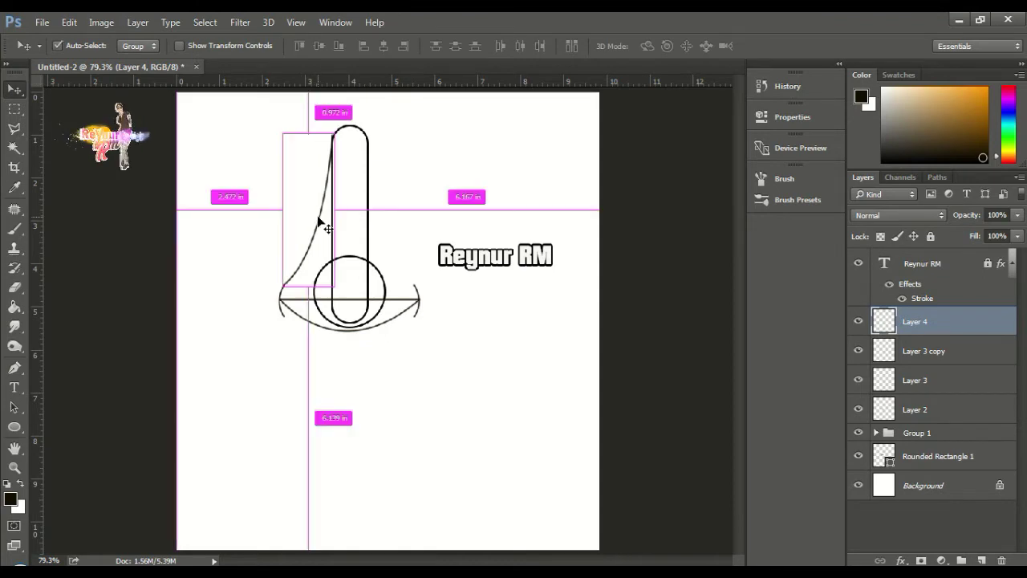
pyautogui.hotkey('ctrl', 'j')
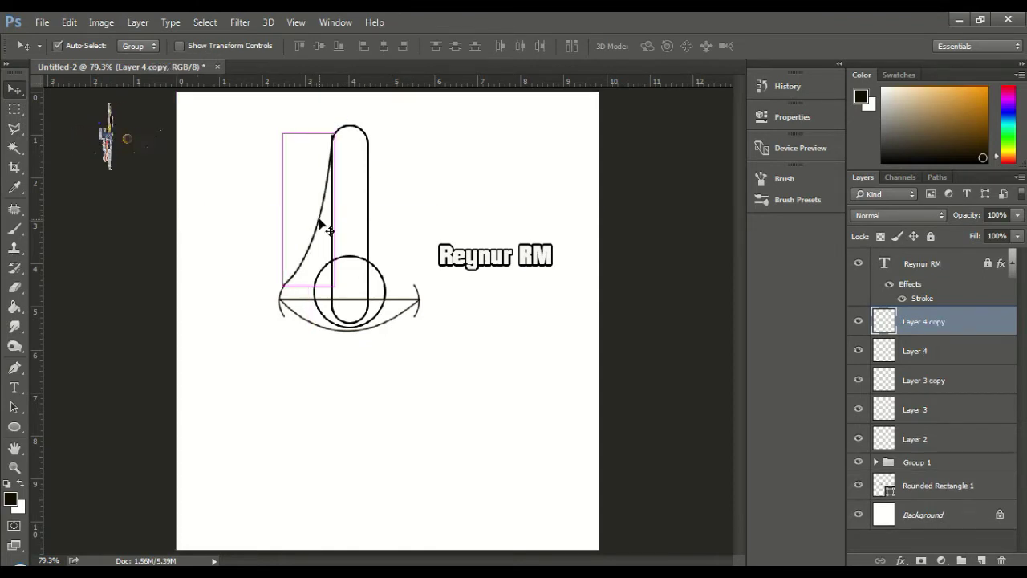
pyautogui.moveTo(330, 226); pyautogui.dragTo(364, 231)
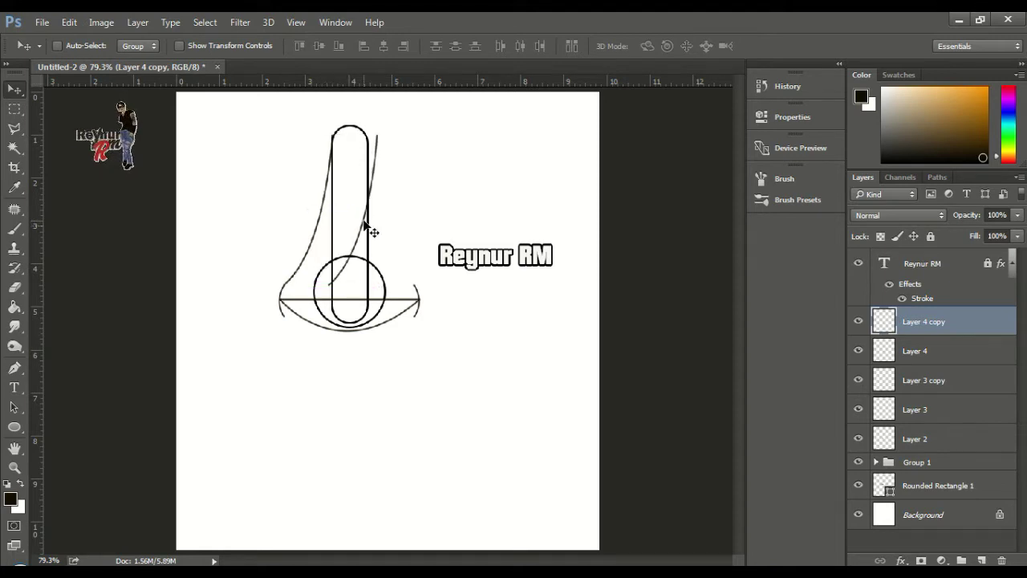
pyautogui.click(79, 26)
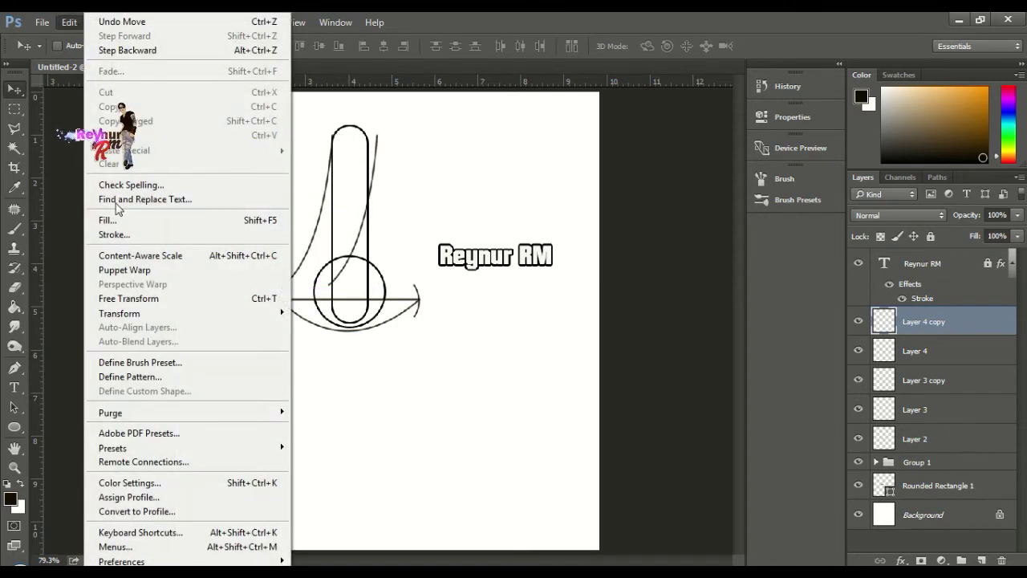
pyautogui.moveTo(120, 313)
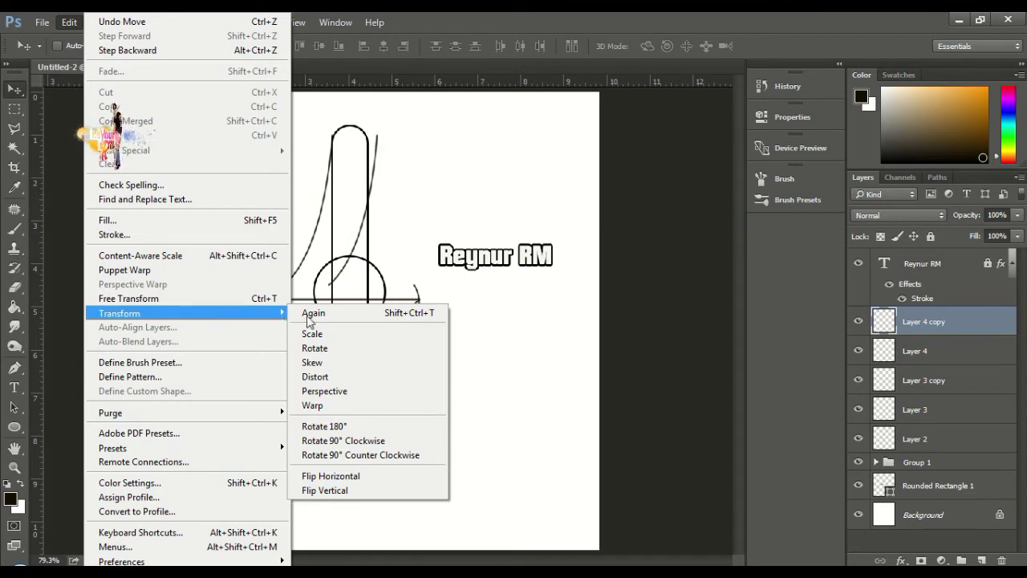
# Step: Flip the copied curve horizontally and position it on the pill's right side, mirroring the left curve
pyautogui.click(328, 335)
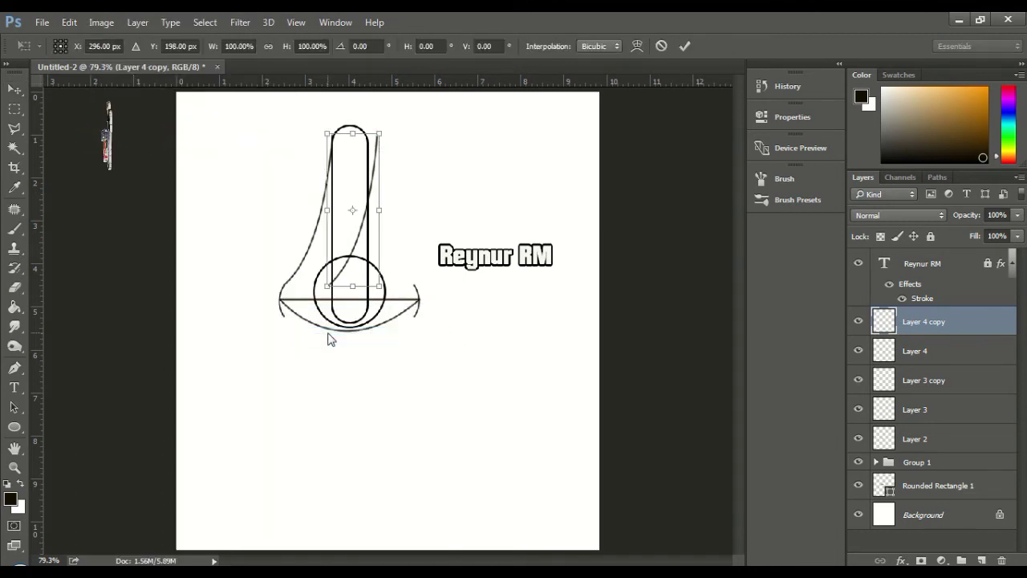
pyautogui.rightClick(356, 238)
pyautogui.click(409, 461)
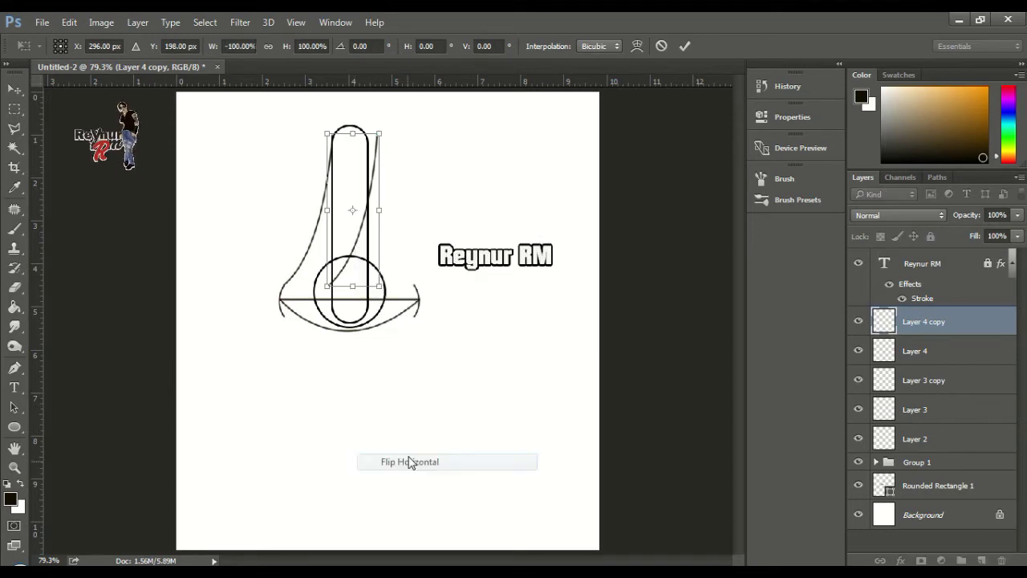
pyautogui.press('Return')
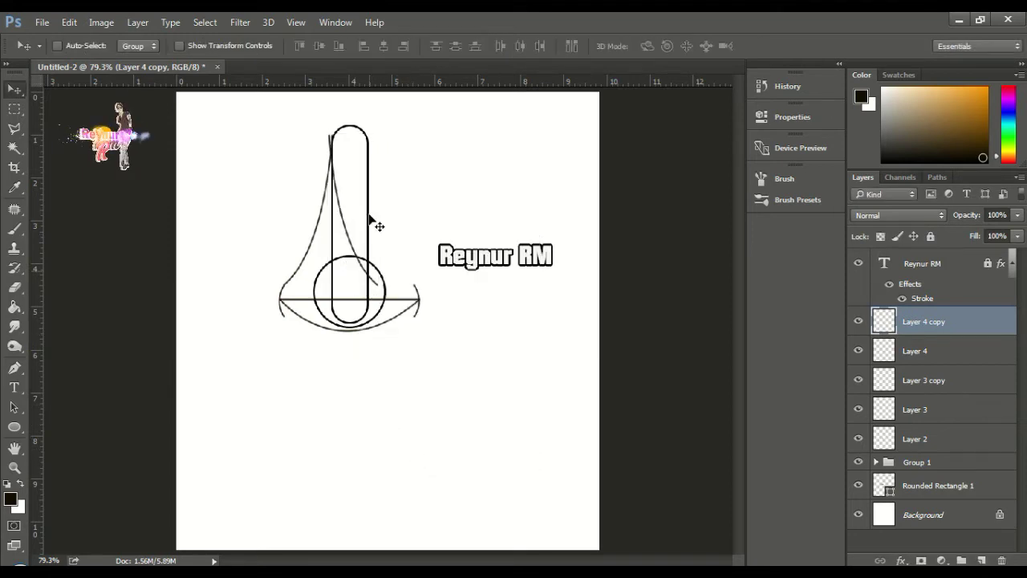
pyautogui.moveTo(356, 241); pyautogui.dragTo(383, 241)
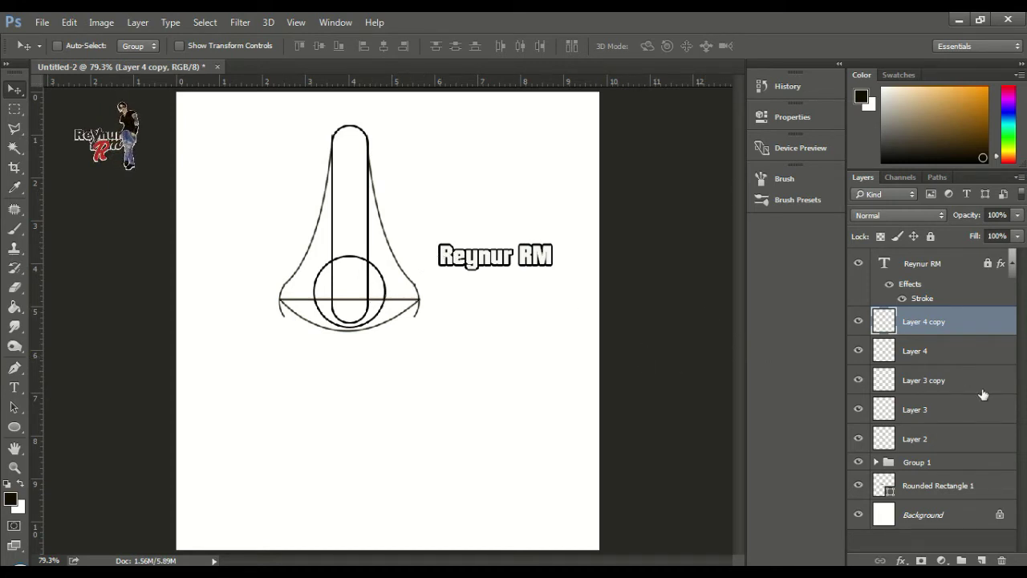
# Step: Add Layer 5 and begin a Pen path at the right end of the base line
pyautogui.click(981, 559)
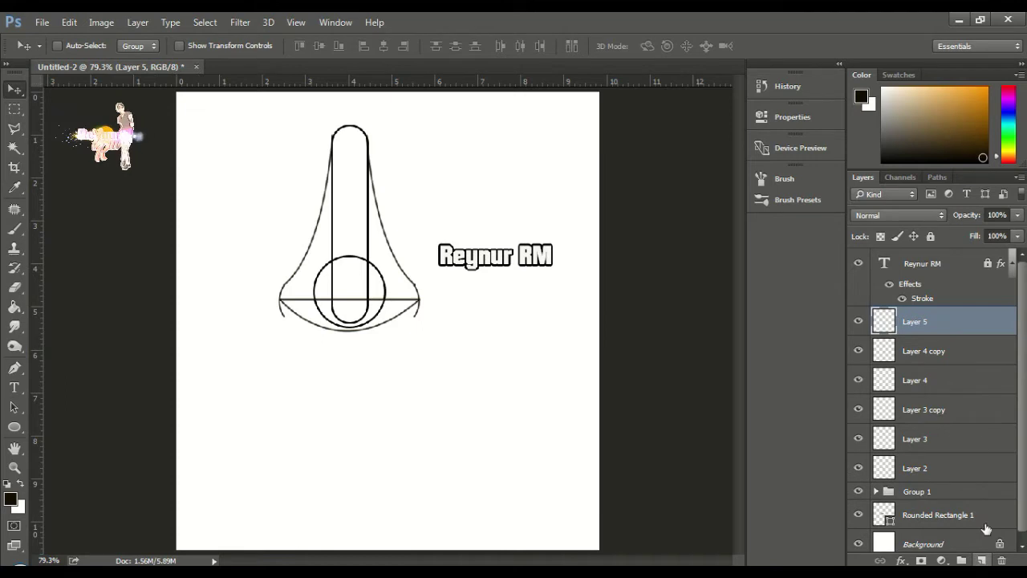
pyautogui.click(14, 368)
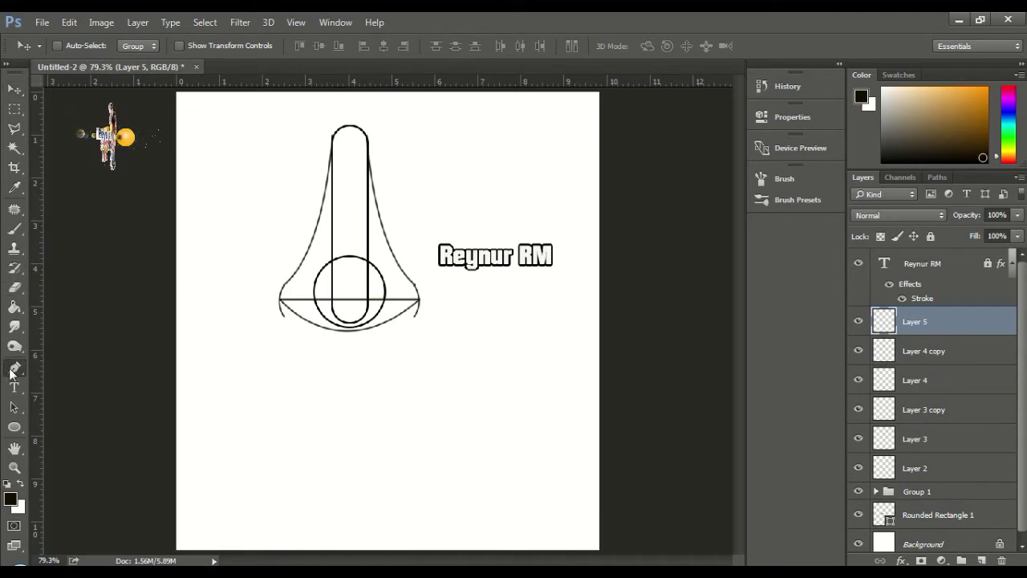
pyautogui.click(417, 301)
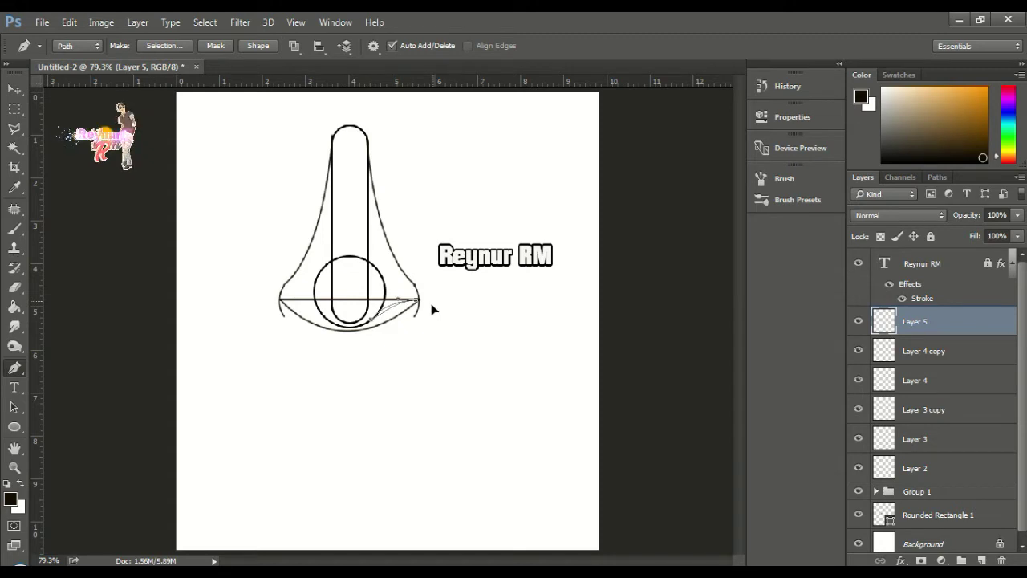
# Step: Fill the sliver path with Black on Layer 5 and hide the path outline
pyautogui.rightClick(391, 312)
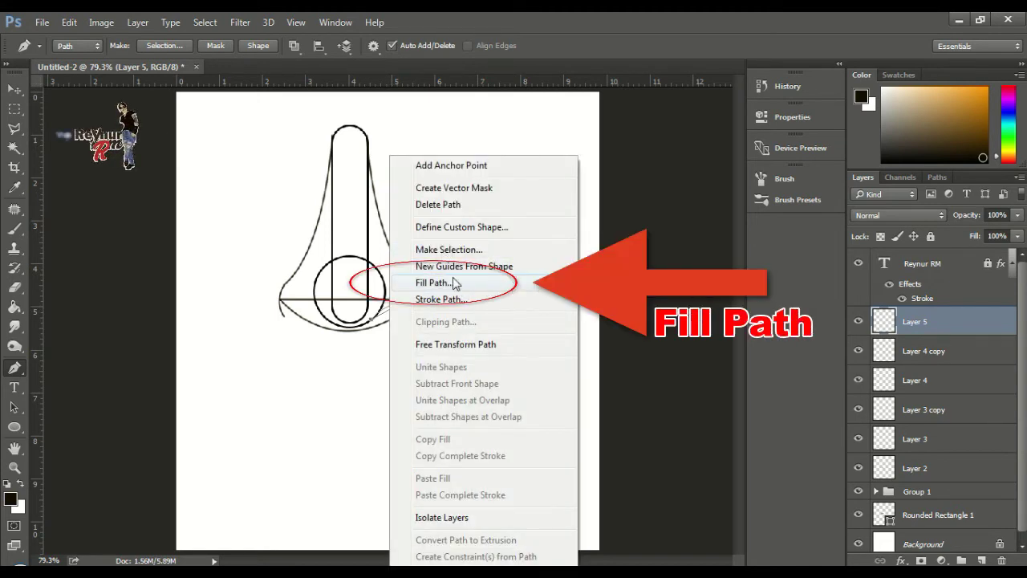
pyautogui.click(528, 284)
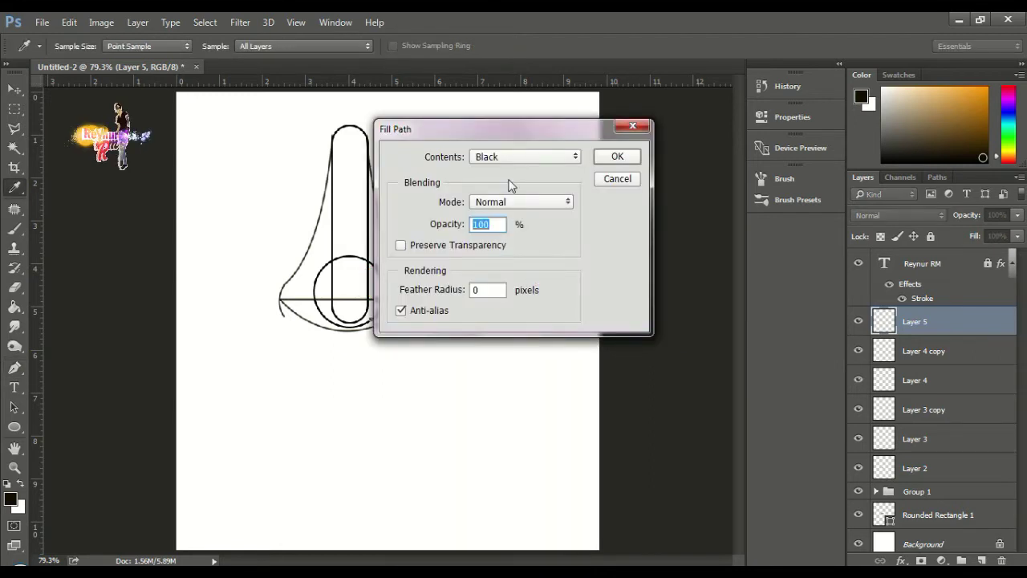
pyautogui.click(516, 156)
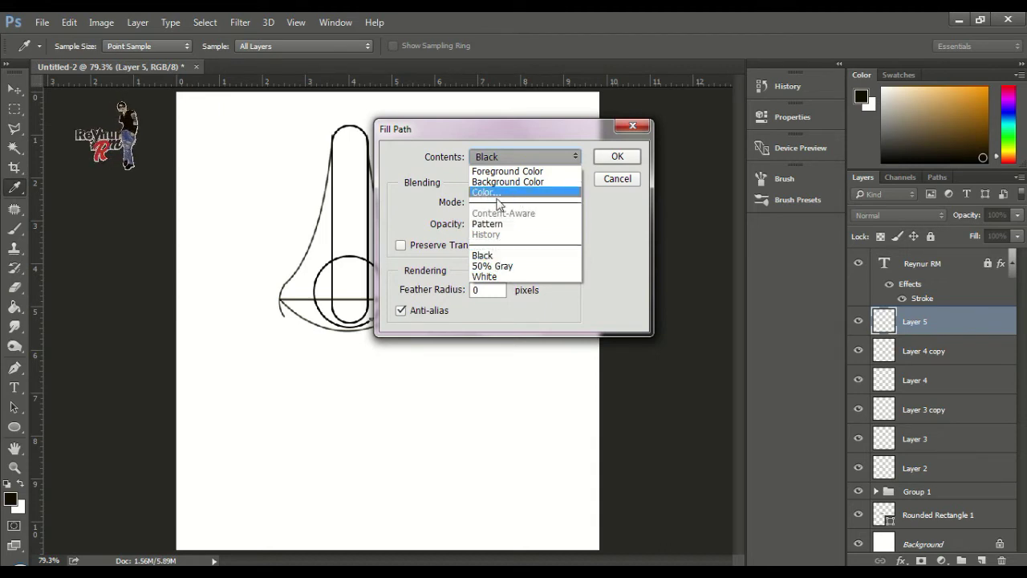
pyautogui.click(526, 256)
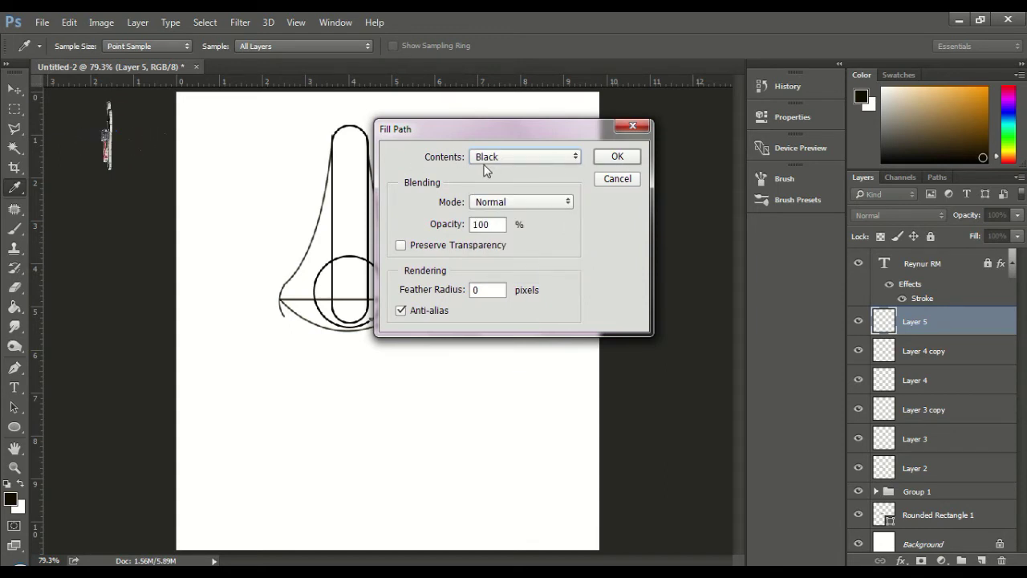
pyautogui.click(615, 156)
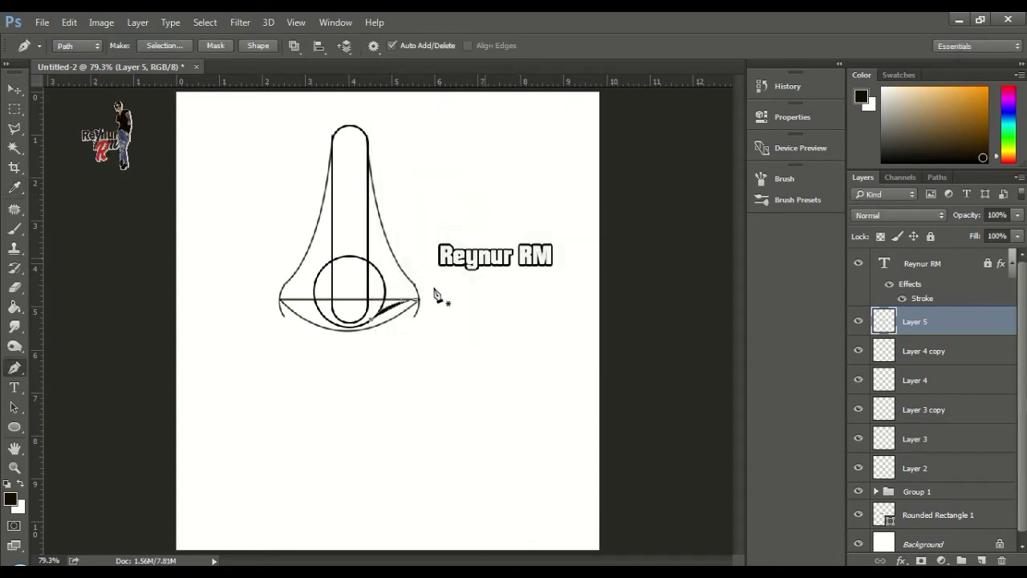
pyautogui.press('Return')
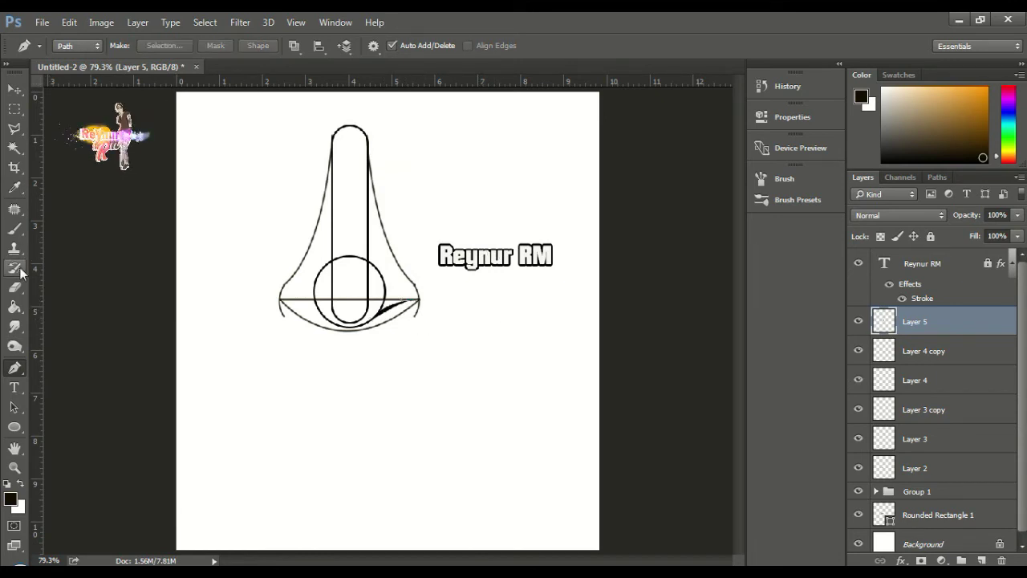
pyautogui.click(17, 94)
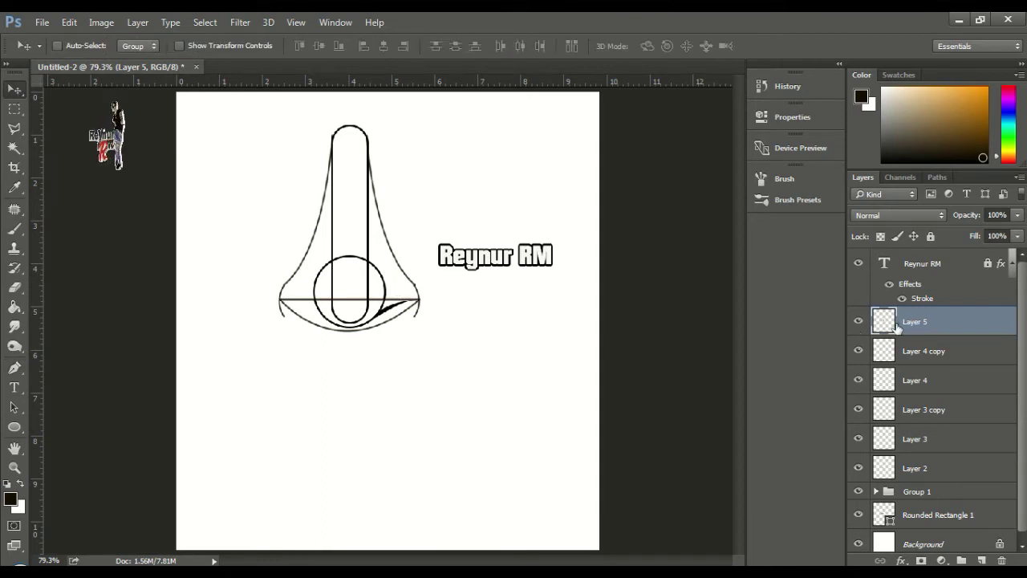
pyautogui.press('ctrl')
# Step: Duplicate the black sliver, flip the copy horizontally, and place it left of the circle
pyautogui.hotkey('ctrl', 'j')
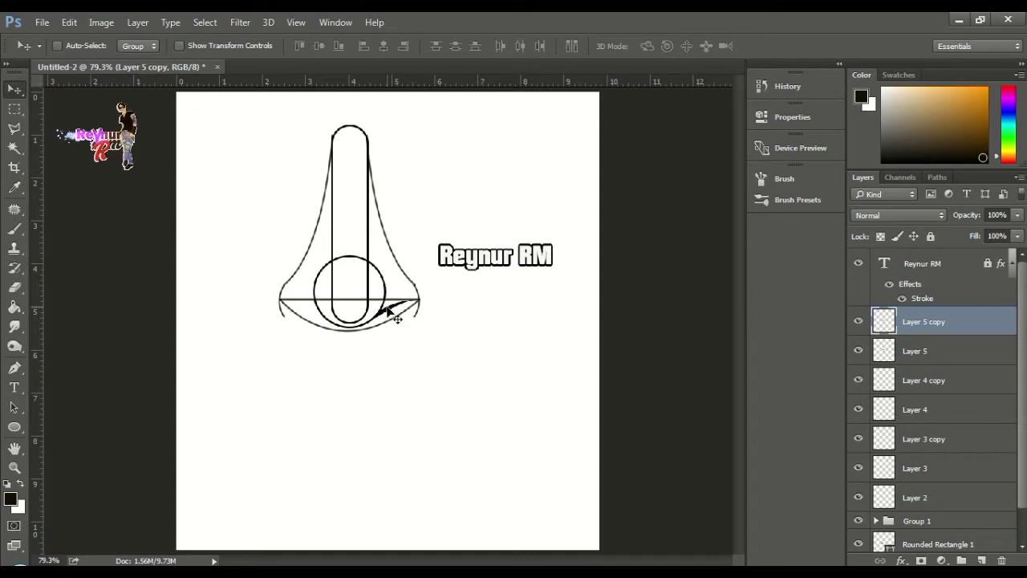
pyautogui.moveTo(389, 312); pyautogui.dragTo(314, 314)
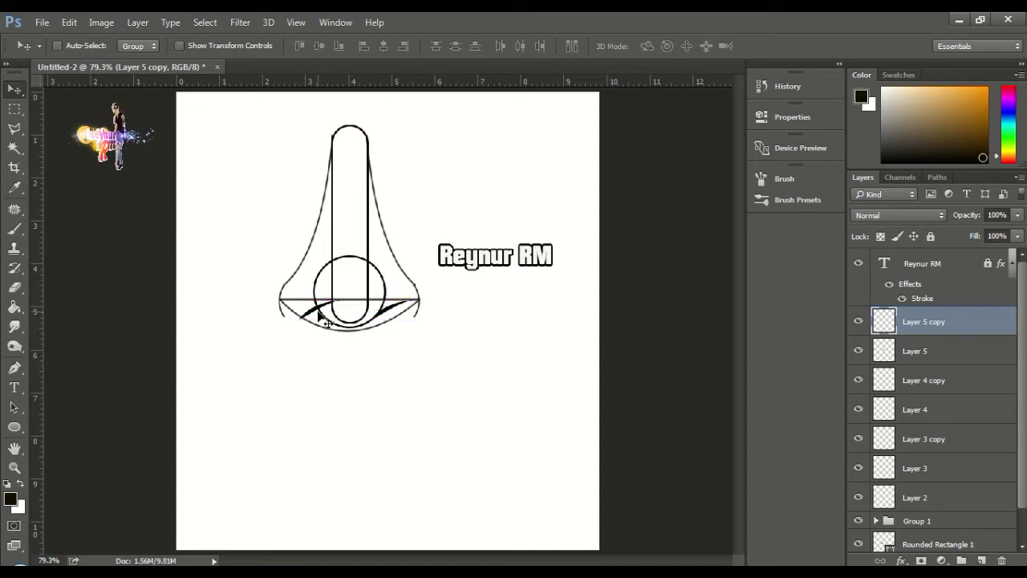
pyautogui.click(69, 22)
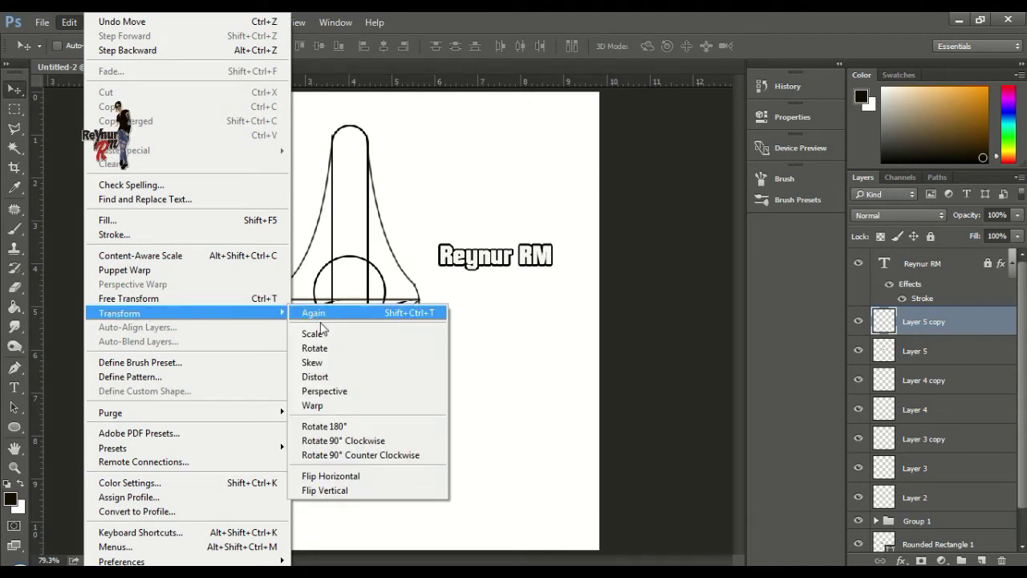
pyautogui.moveTo(120, 313)
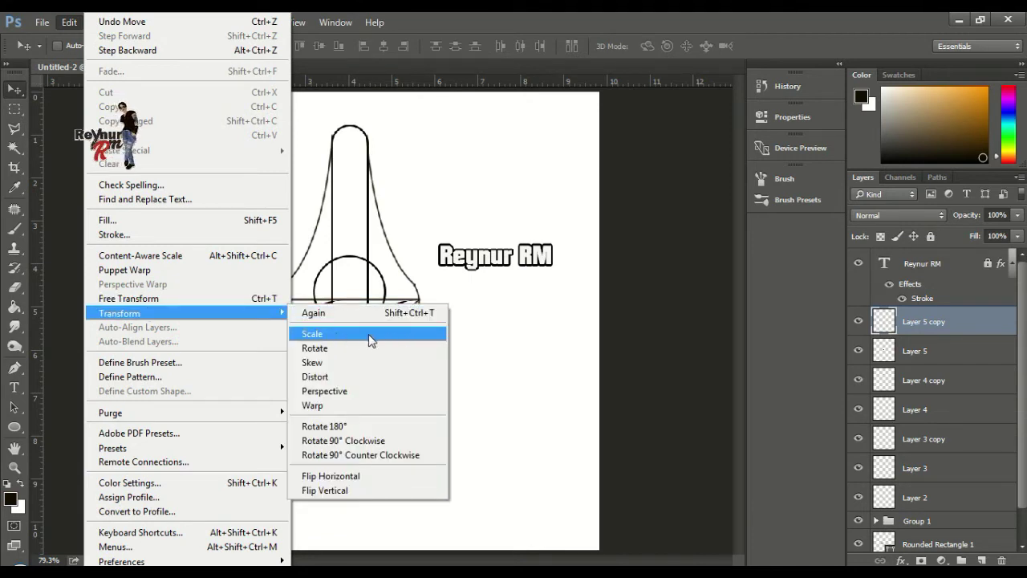
pyautogui.click(351, 341)
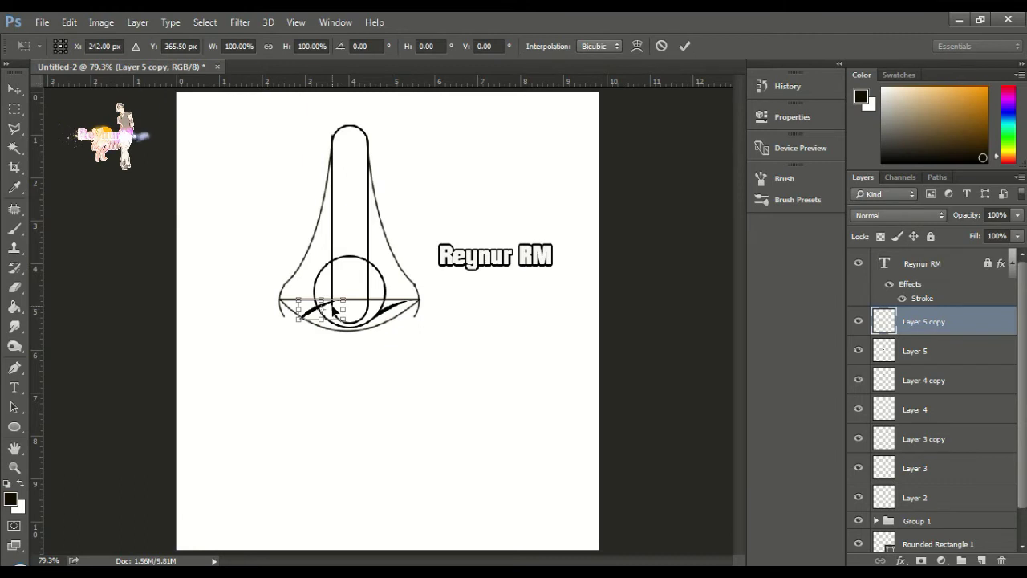
pyautogui.rightClick(336, 309)
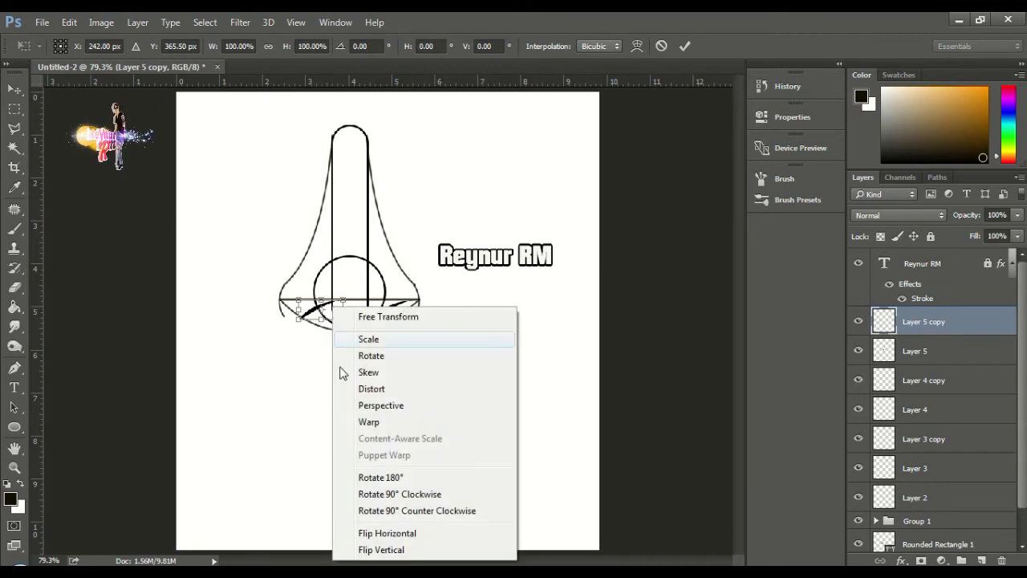
pyautogui.click(430, 533)
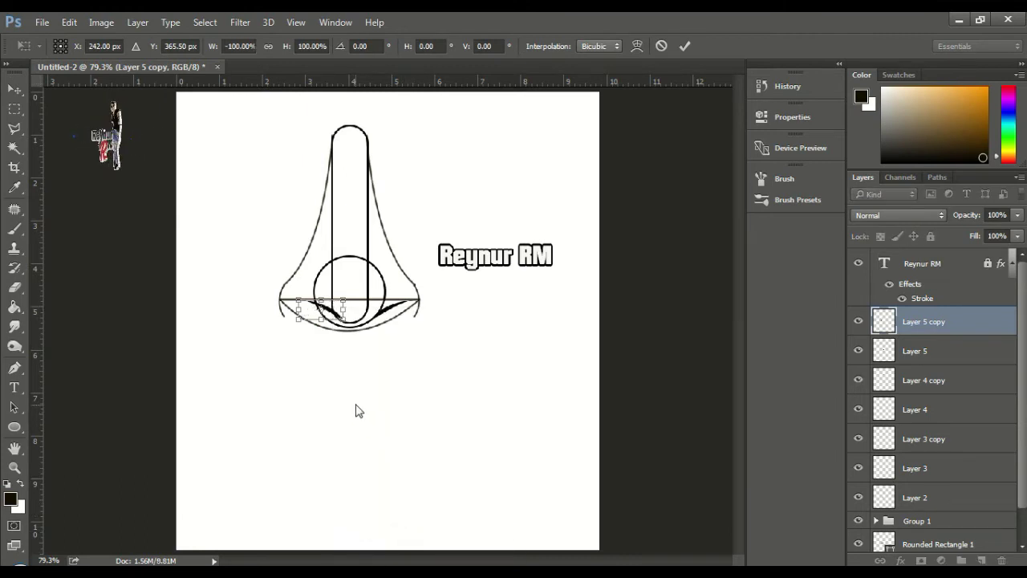
pyautogui.press('Return')
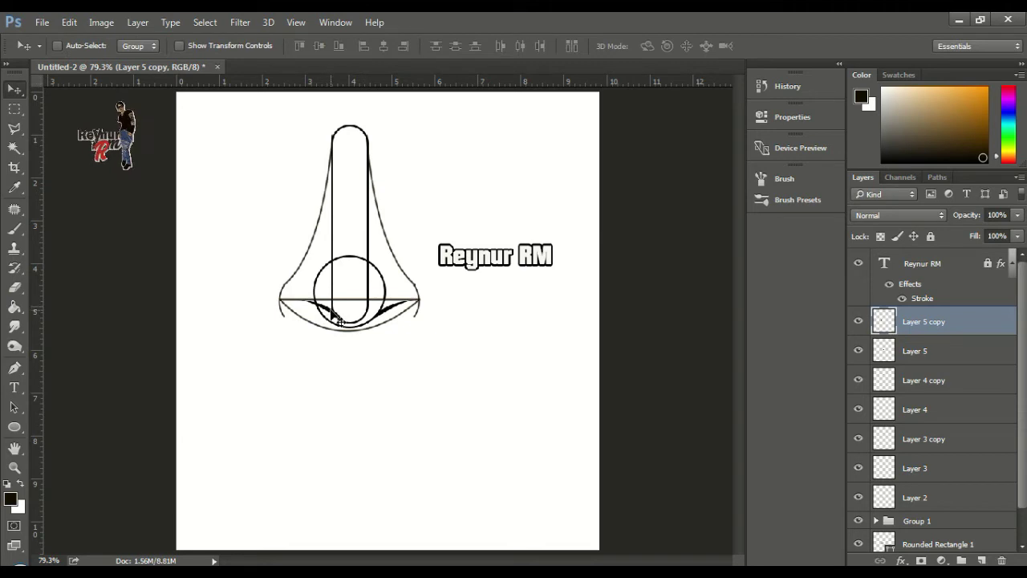
pyautogui.moveTo(337, 319); pyautogui.dragTo(315, 314)
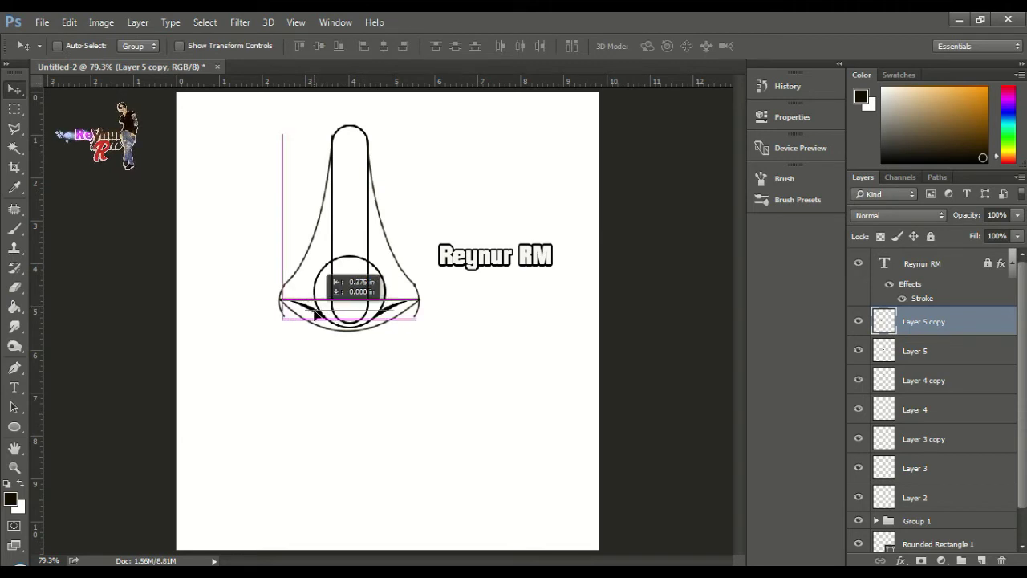
pyautogui.moveTo(314, 314); pyautogui.dragTo(316, 317)
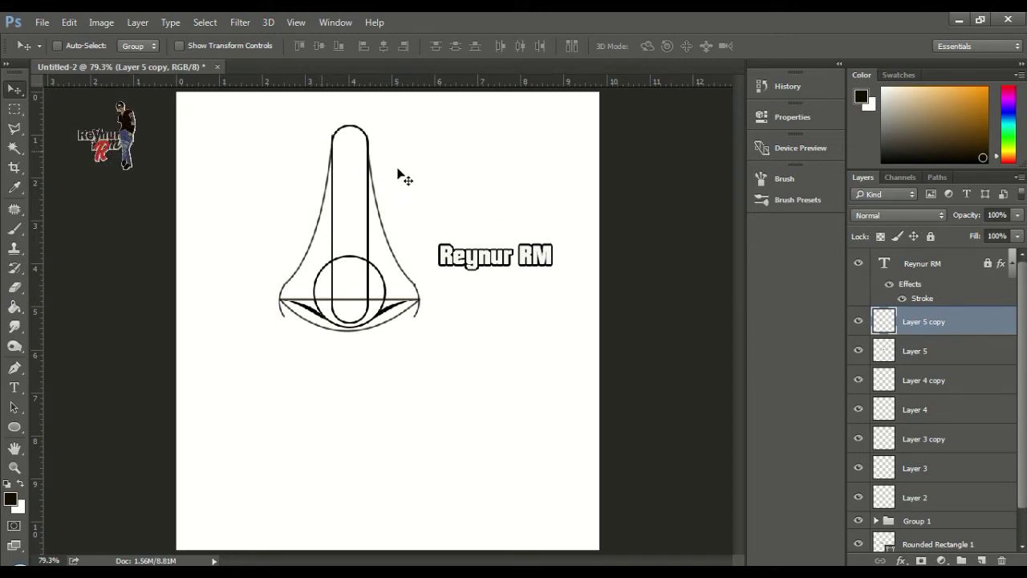
pyautogui.scroll(-1, 955, 458)
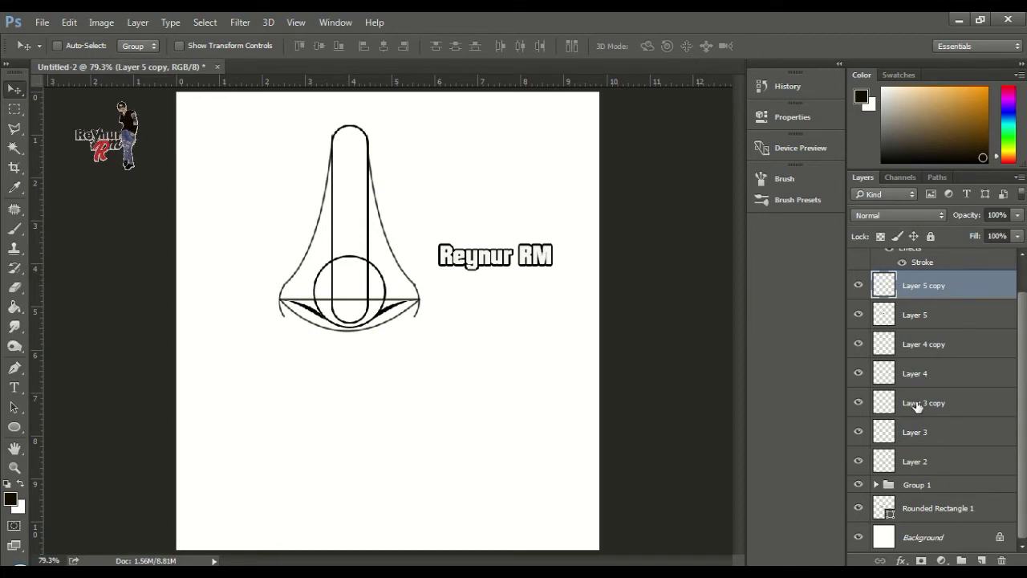
# Step: Merge Layer 5 copy through Rounded Rectangle 1 into a single layer
pyautogui.keyDown('shift'); pyautogui.click(985, 512); pyautogui.keyUp('shift')
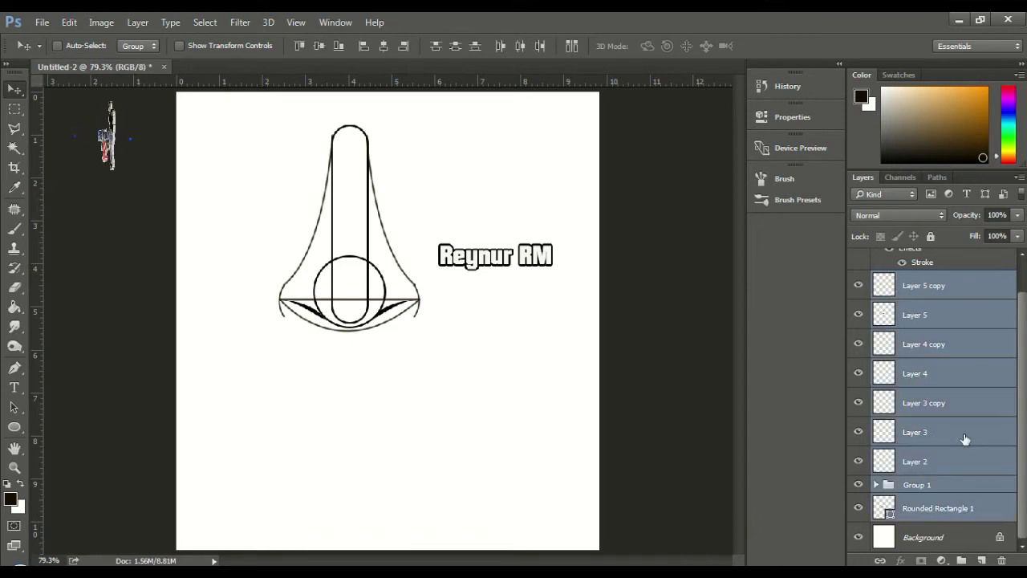
pyautogui.rightClick(950, 346)
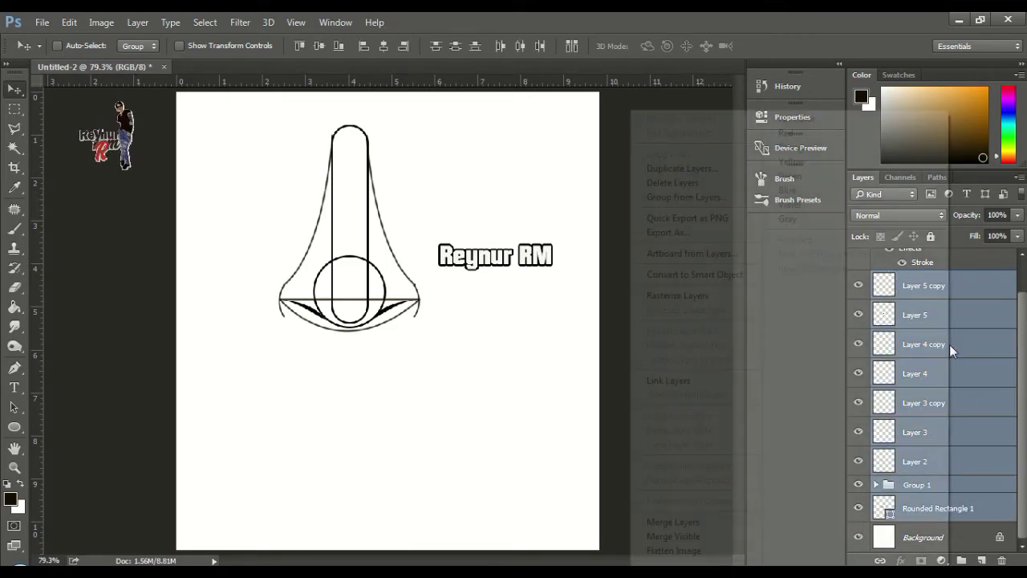
pyautogui.click(680, 523)
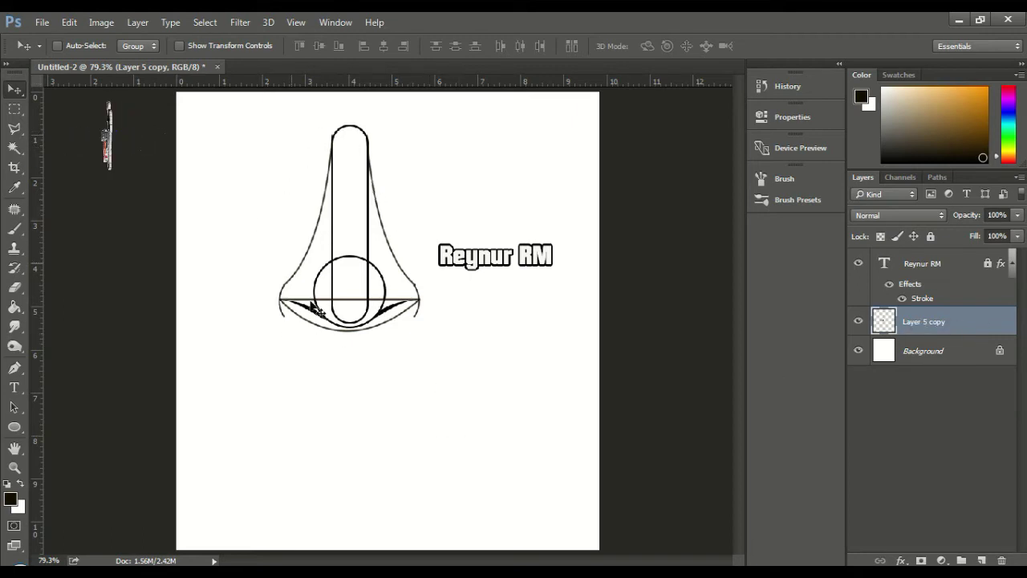
# Step: Erase the horizontal guideline, the vertical line inside the circle, and lighten the lower-right arc
pyautogui.click(14, 289)
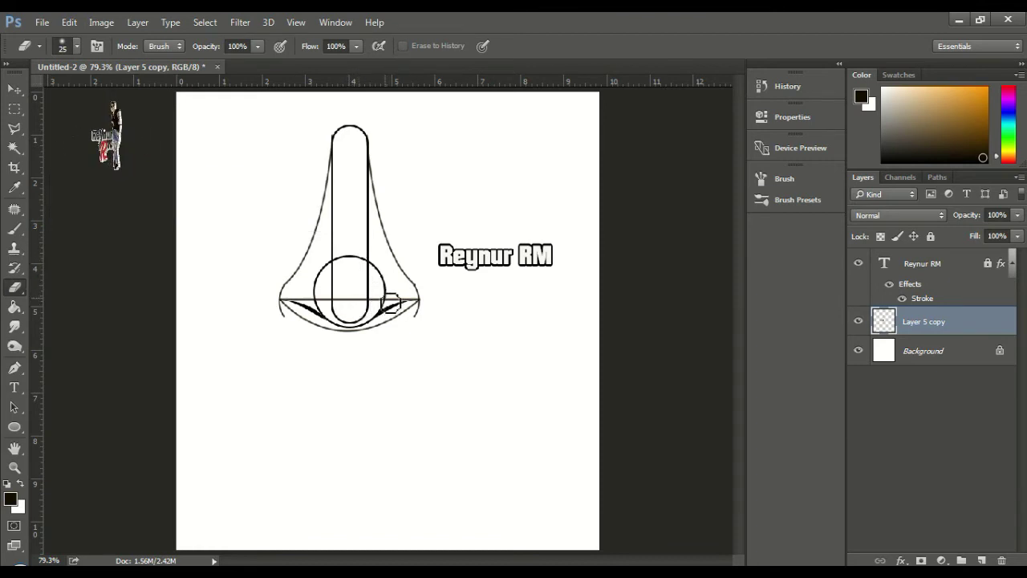
pyautogui.moveTo(386, 305); pyautogui.dragTo(345, 305)
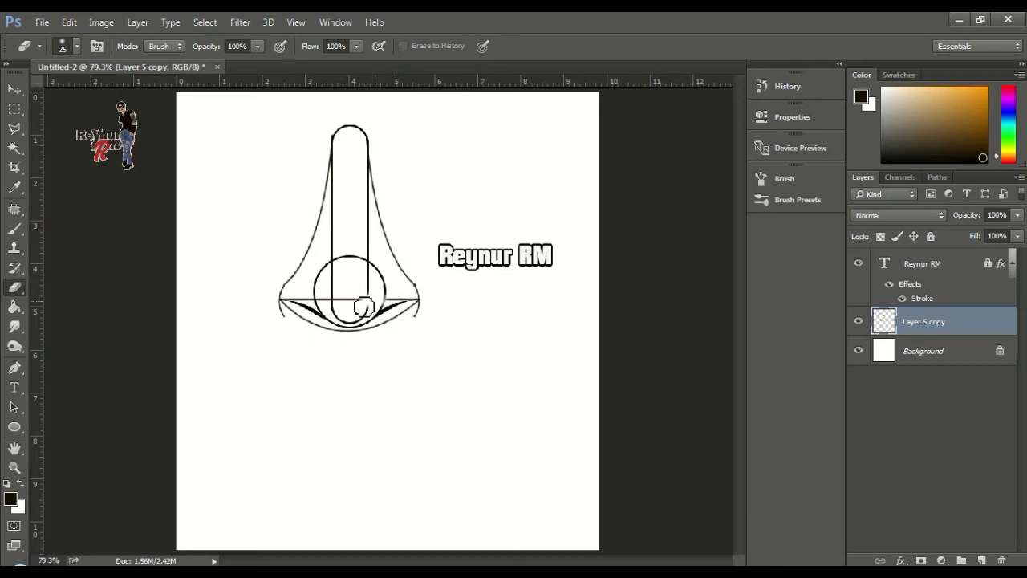
pyautogui.moveTo(343, 305); pyautogui.dragTo(297, 302)
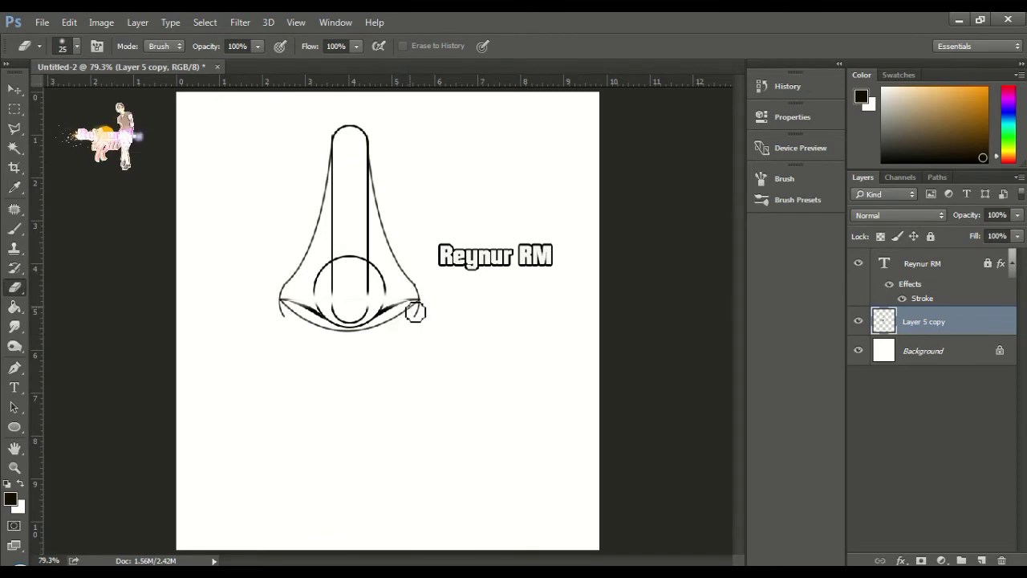
pyautogui.moveTo(395, 322); pyautogui.dragTo(367, 336)
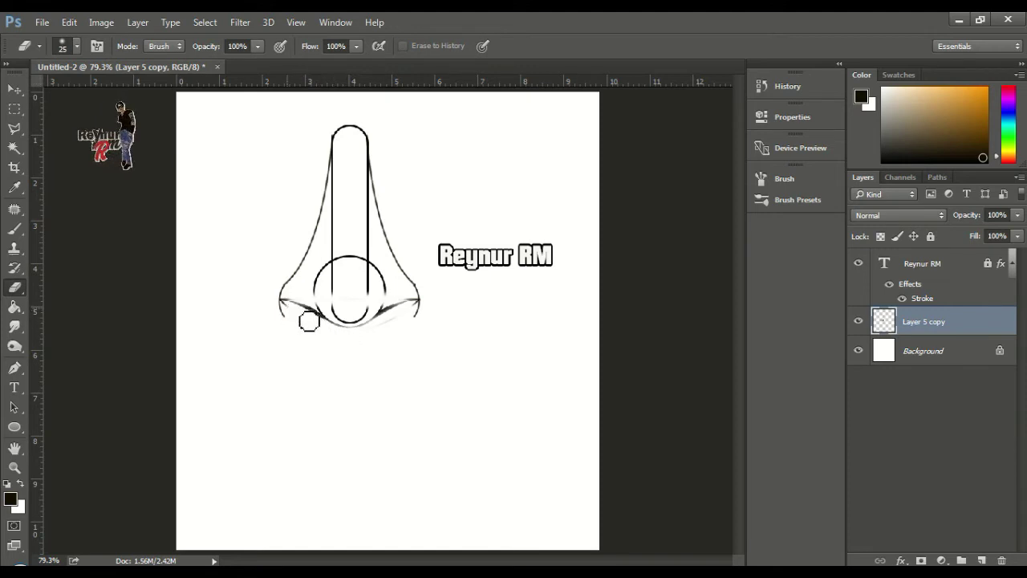
pyautogui.moveTo(339, 280)
pyautogui.mouseDown()
pyautogui.moveTo(338, 306)
pyautogui.moveTo(375, 297)
pyautogui.mouseUp()
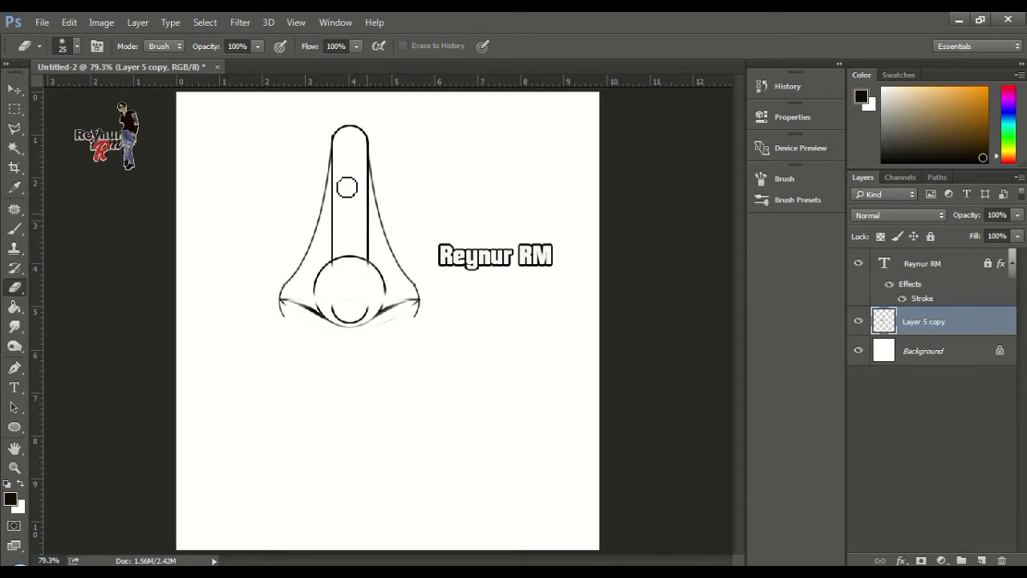
# Step: Erase parts of the outer left and right curves of the nose
pyautogui.moveTo(321, 200); pyautogui.dragTo(304, 269)
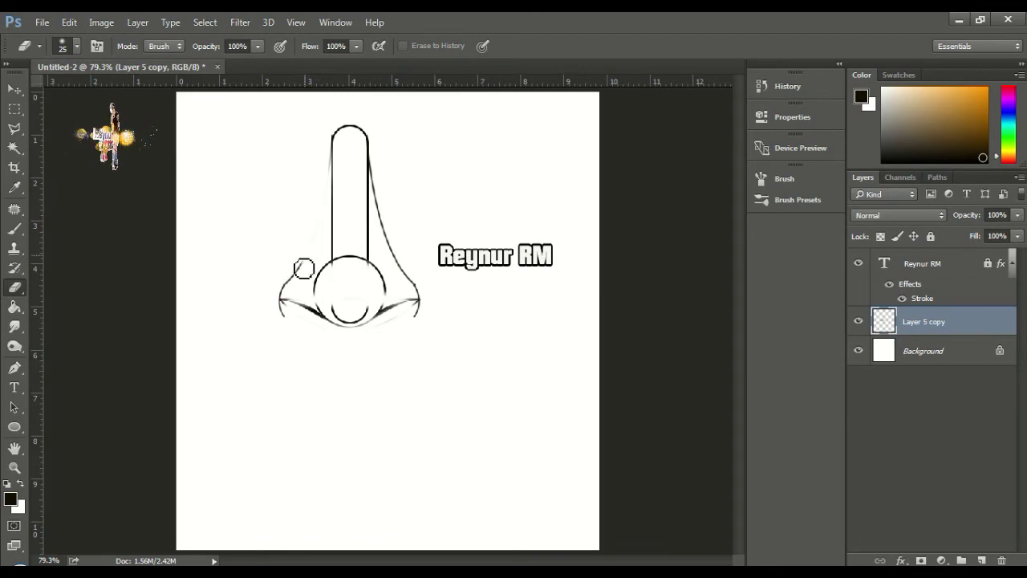
pyautogui.moveTo(382, 169)
pyautogui.mouseDown()
pyautogui.moveTo(389, 228)
pyautogui.moveTo(410, 276)
pyautogui.mouseUp()
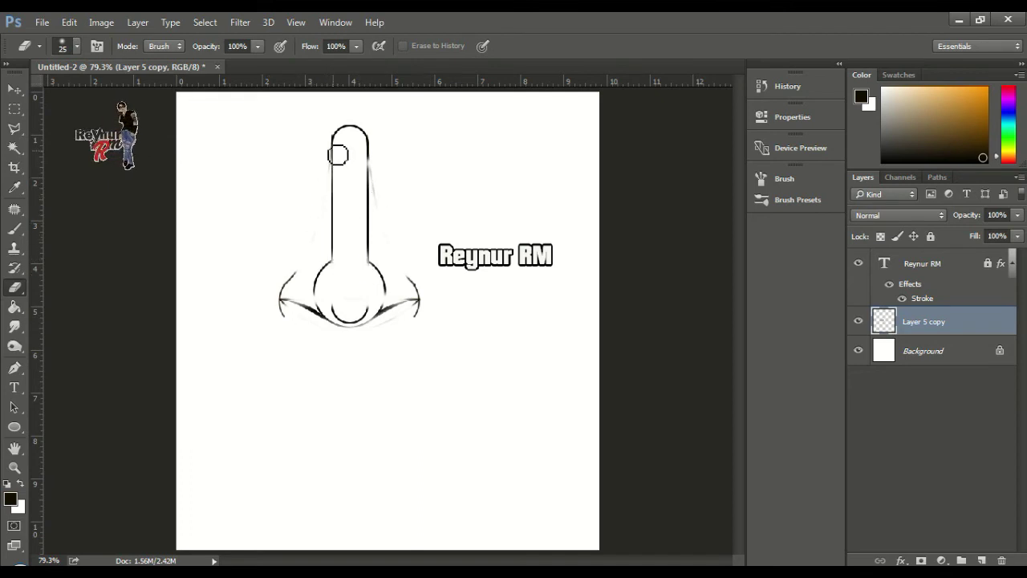
pyautogui.click(16, 328)
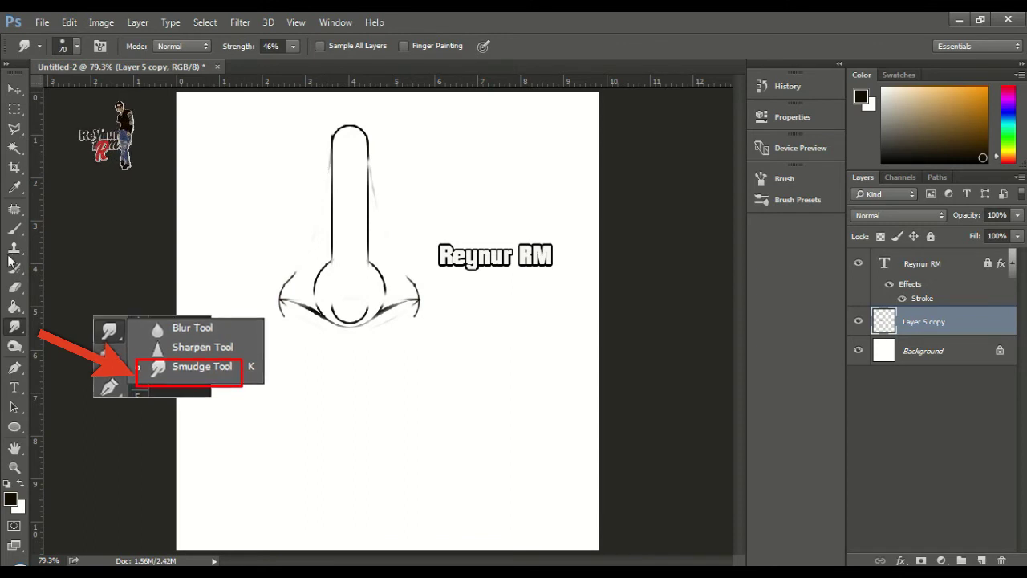
# Step: Zoom in twice on the top of the nose sketch to 200%
pyautogui.click(16, 469)
pyautogui.click(336, 143)
pyautogui.click(337, 153)
pyautogui.scroll(-1, 338, 156)
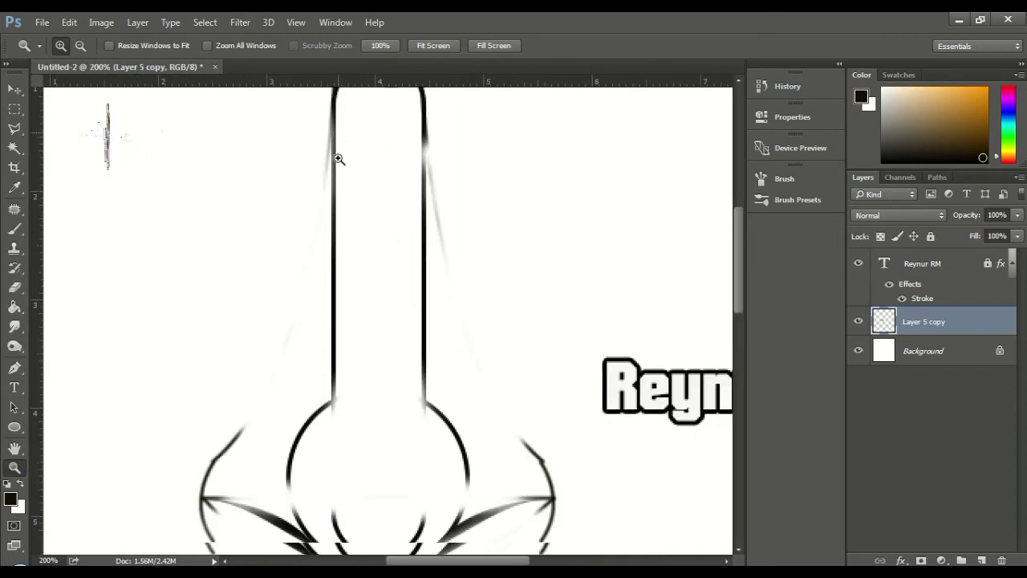
pyautogui.scroll(3, 338, 156)
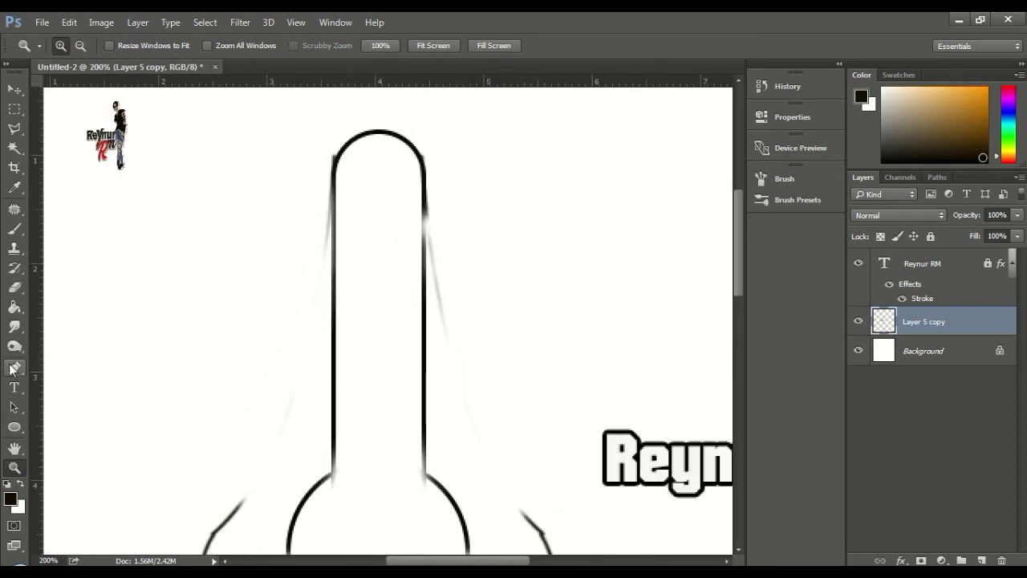
# Step: With a smaller Smudge brush, smudge down the bridge's left edge into a soft grey shadow
pyautogui.click(14, 328)
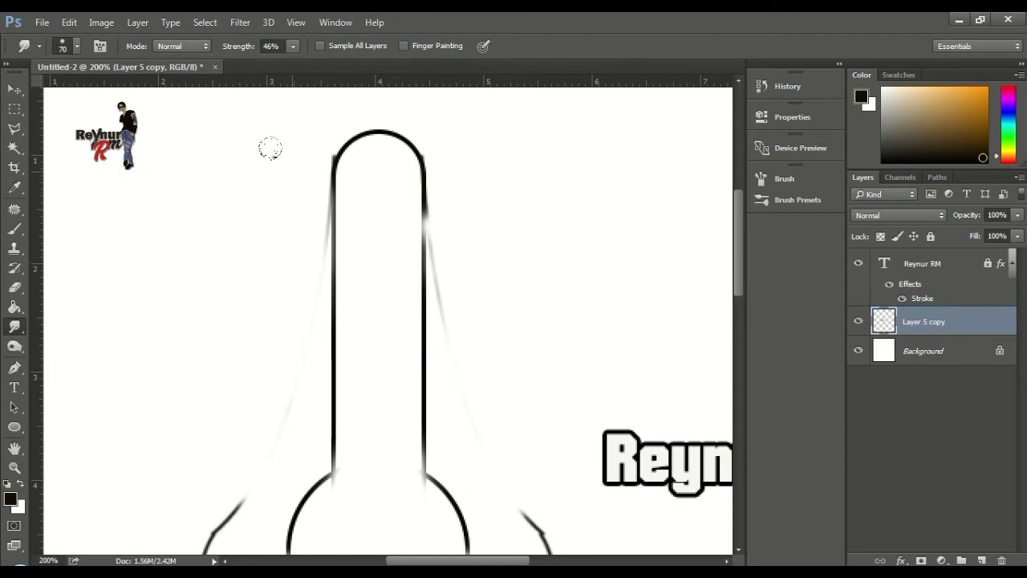
pyautogui.press('[')
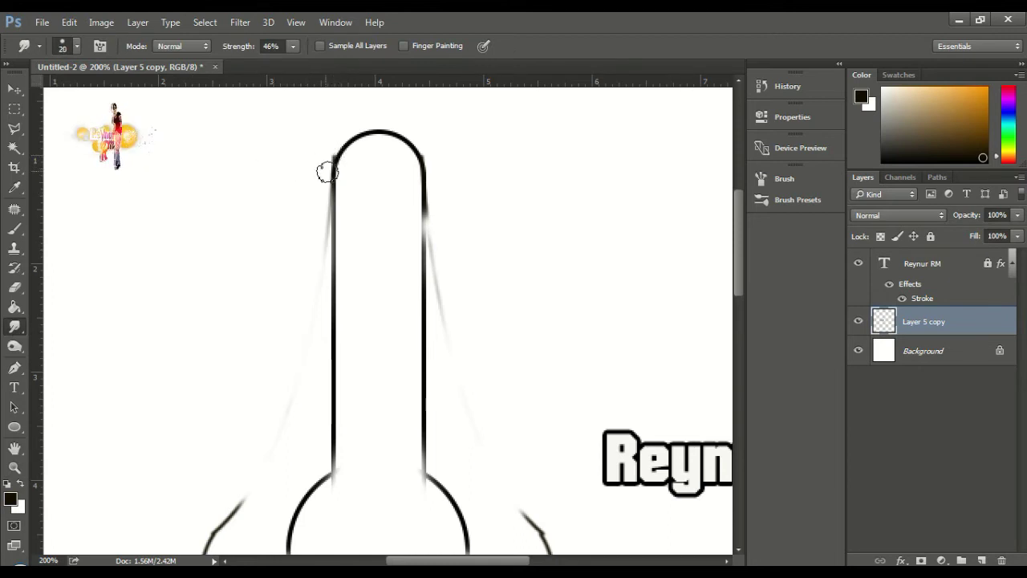
pyautogui.moveTo(316, 183); pyautogui.dragTo(321, 197)
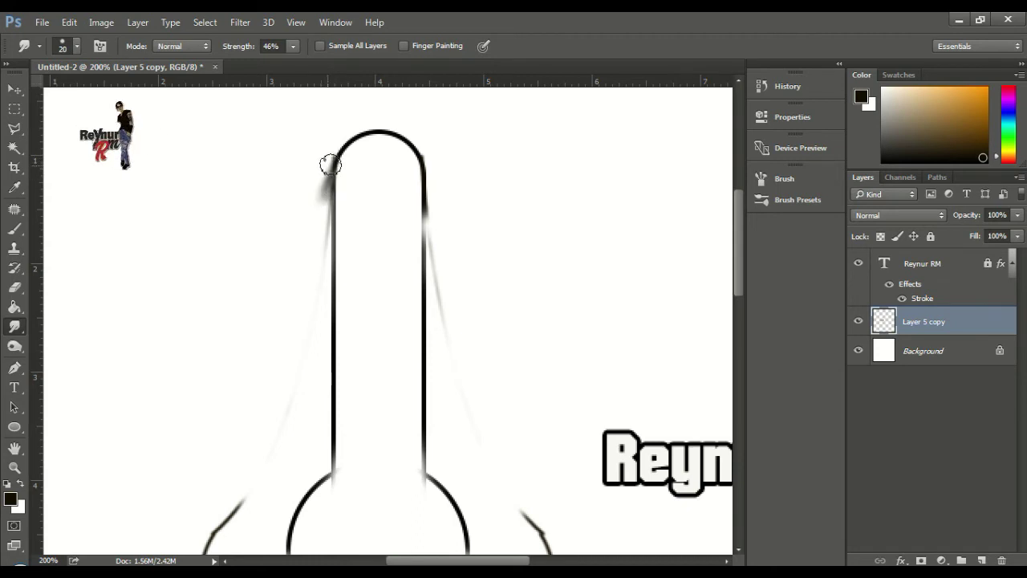
pyautogui.moveTo(328, 200); pyautogui.dragTo(321, 226)
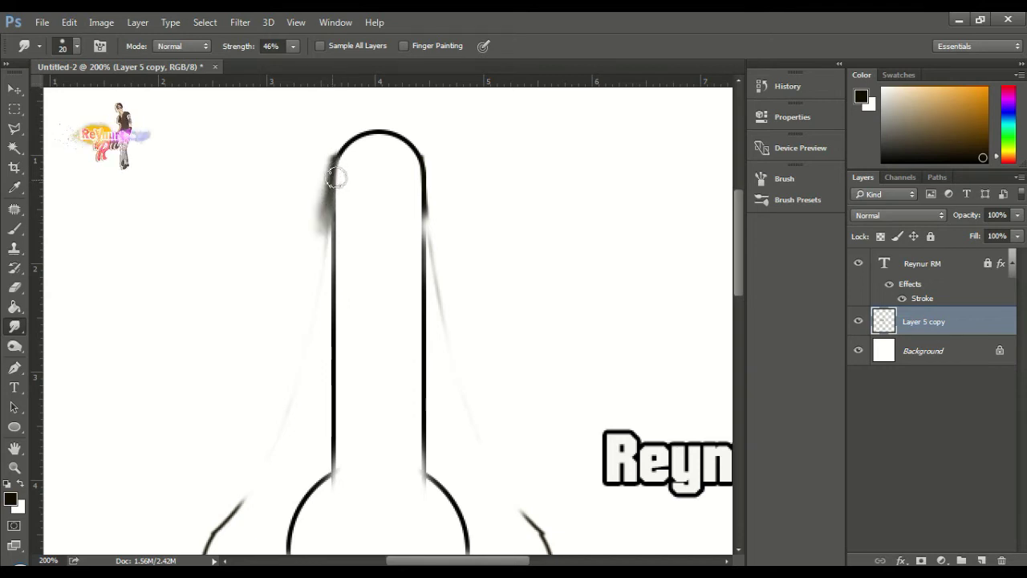
pyautogui.moveTo(340, 172); pyautogui.dragTo(321, 207)
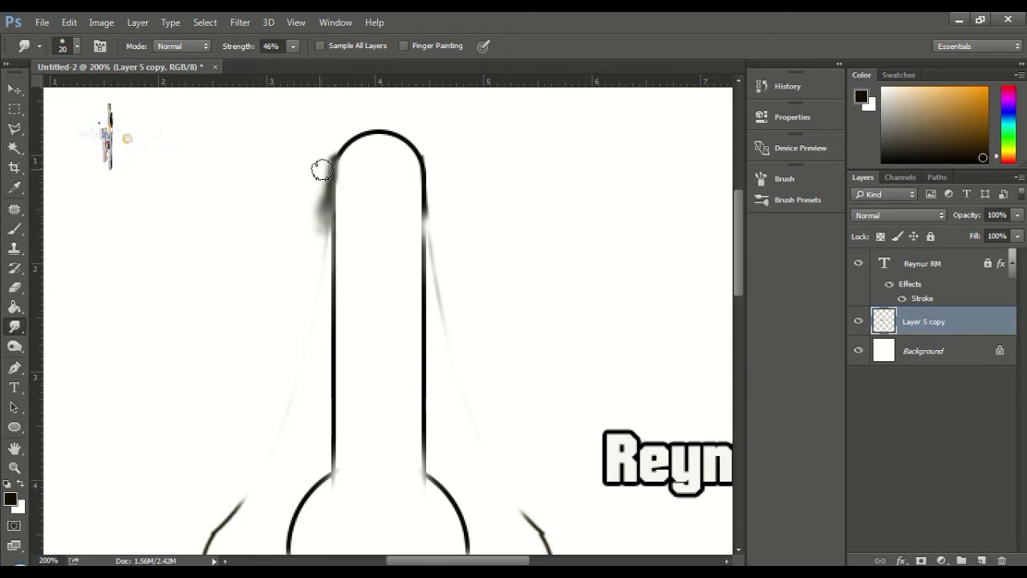
pyautogui.moveTo(330, 165)
pyautogui.mouseDown()
pyautogui.moveTo(300, 217)
pyautogui.moveTo(321, 161)
pyautogui.moveTo(308, 228)
pyautogui.moveTo(385, 258)
pyautogui.mouseUp()
pyautogui.moveTo(373, 215)
pyautogui.mouseDown()
pyautogui.moveTo(362, 230)
pyautogui.moveTo(378, 184)
pyautogui.moveTo(363, 257)
pyautogui.moveTo(374, 225)
pyautogui.moveTo(368, 241)
pyautogui.moveTo(380, 235)
pyautogui.moveTo(355, 302)
pyautogui.moveTo(378, 257)
pyautogui.moveTo(356, 310)
pyautogui.moveTo(385, 257)
pyautogui.moveTo(355, 287)
pyautogui.moveTo(371, 321)
pyautogui.moveTo(385, 252)
pyautogui.moveTo(363, 366)
pyautogui.moveTo(380, 318)
pyautogui.moveTo(352, 360)
pyautogui.moveTo(365, 351)
pyautogui.moveTo(360, 390)
pyautogui.moveTo(381, 339)
pyautogui.moveTo(362, 390)
pyautogui.moveTo(369, 415)
pyautogui.moveTo(380, 364)
pyautogui.moveTo(364, 412)
pyautogui.moveTo(375, 296)
pyautogui.moveTo(390, 282)
pyautogui.moveTo(355, 332)
pyautogui.moveTo(385, 291)
pyautogui.moveTo(381, 201)
pyautogui.moveTo(362, 289)
pyautogui.moveTo(406, 307)
pyautogui.moveTo(394, 342)
pyautogui.moveTo(410, 327)
pyautogui.moveTo(407, 313)
pyautogui.moveTo(390, 316)
pyautogui.moveTo(401, 257)
pyautogui.moveTo(365, 340)
pyautogui.moveTo(345, 332)
pyautogui.moveTo(345, 342)
pyautogui.moveTo(364, 291)
pyautogui.moveTo(367, 142)
pyautogui.mouseUp()
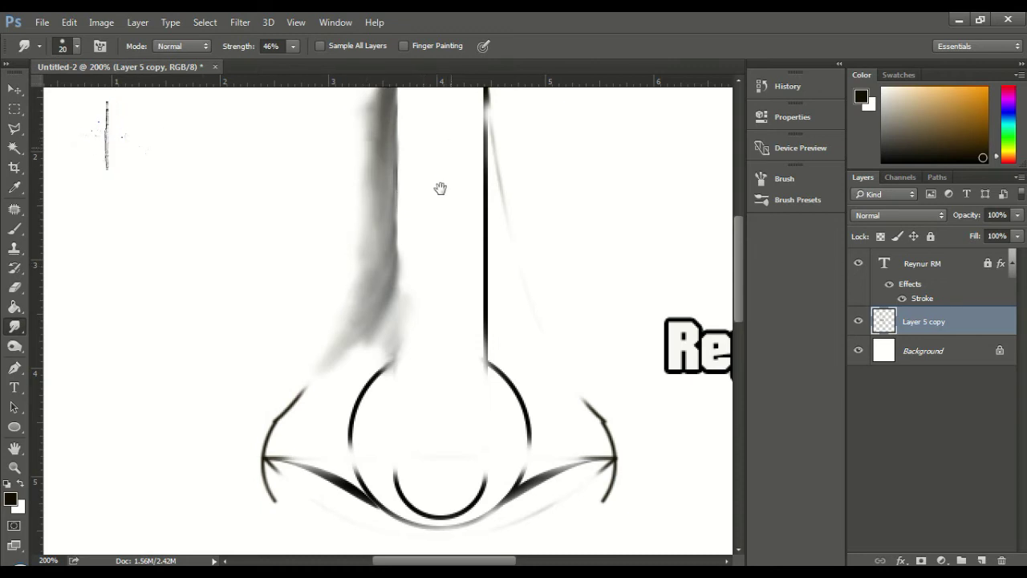
# Step: Erase the top-left of the black arch outline above the nose bridge
pyautogui.moveTo(451, 147); pyautogui.dragTo(399, 321)
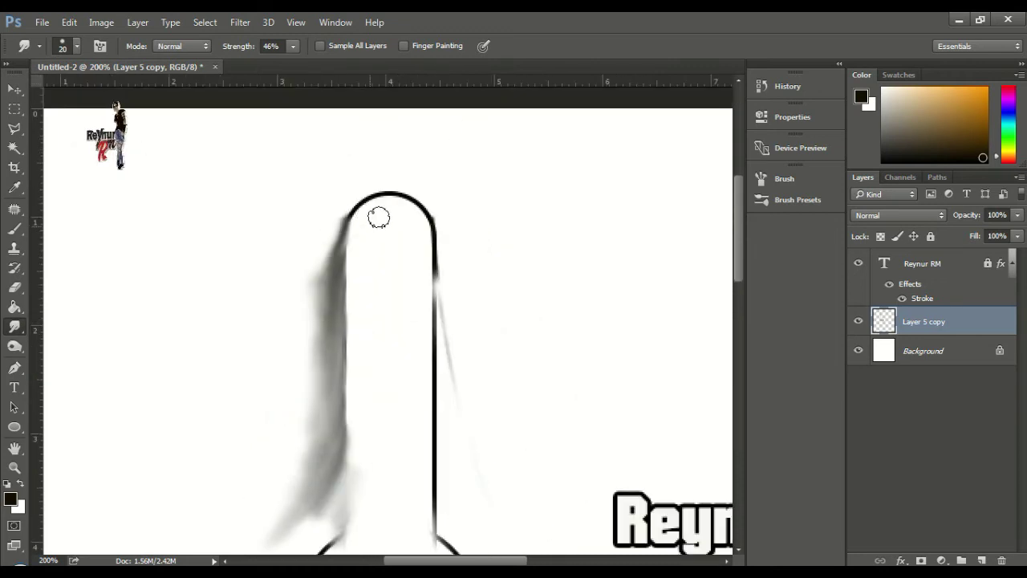
pyautogui.press('e')
pyautogui.moveTo(374, 176)
pyautogui.mouseDown()
pyautogui.moveTo(371, 213)
pyautogui.moveTo(391, 194)
pyautogui.moveTo(410, 200)
pyautogui.moveTo(413, 188)
pyautogui.mouseUp()
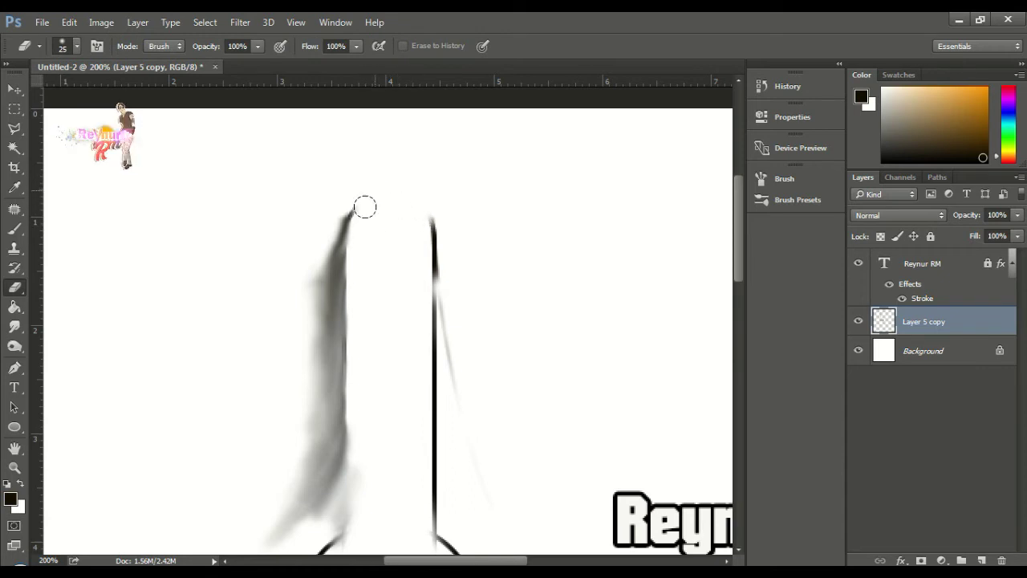
# Step: Smudge the vertical nose-bridge lines into grey shading at 46% strength
pyautogui.press('r')
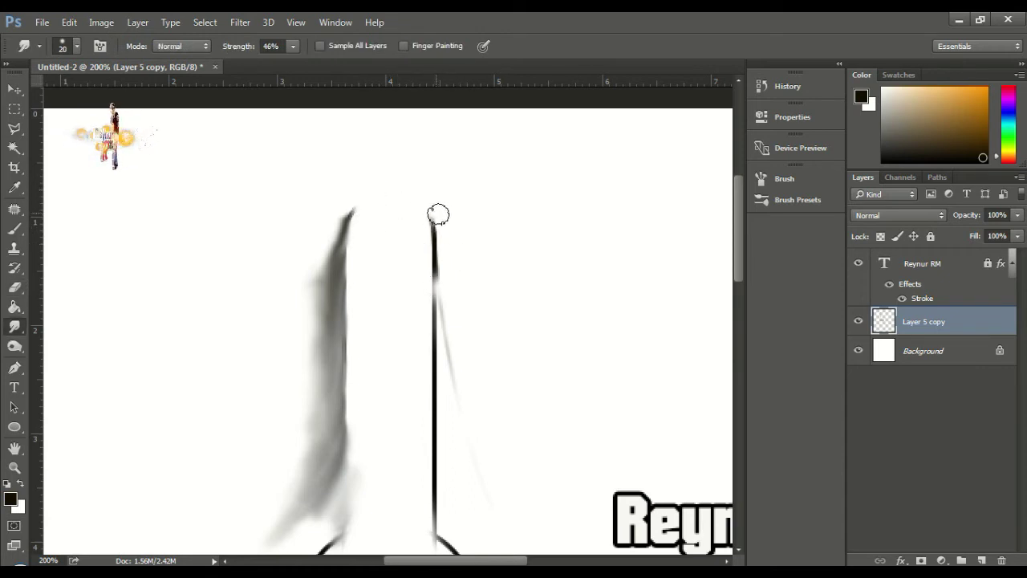
pyautogui.moveTo(445, 232)
pyautogui.mouseDown()
pyautogui.moveTo(436, 212)
pyautogui.moveTo(456, 369)
pyautogui.moveTo(442, 329)
pyautogui.moveTo(441, 346)
pyautogui.moveTo(456, 401)
pyautogui.moveTo(411, 240)
pyautogui.mouseUp()
pyautogui.moveTo(412, 217)
pyautogui.mouseDown()
pyautogui.moveTo(404, 179)
pyautogui.moveTo(401, 227)
pyautogui.moveTo(412, 229)
pyautogui.moveTo(410, 213)
pyautogui.moveTo(418, 238)
pyautogui.moveTo(408, 248)
pyautogui.moveTo(401, 200)
pyautogui.moveTo(410, 305)
pyautogui.moveTo(404, 280)
pyautogui.moveTo(415, 262)
pyautogui.moveTo(415, 291)
pyautogui.moveTo(447, 341)
pyautogui.moveTo(457, 328)
pyautogui.moveTo(439, 278)
pyautogui.moveTo(453, 269)
pyautogui.moveTo(431, 243)
pyautogui.moveTo(447, 270)
pyautogui.mouseUp()
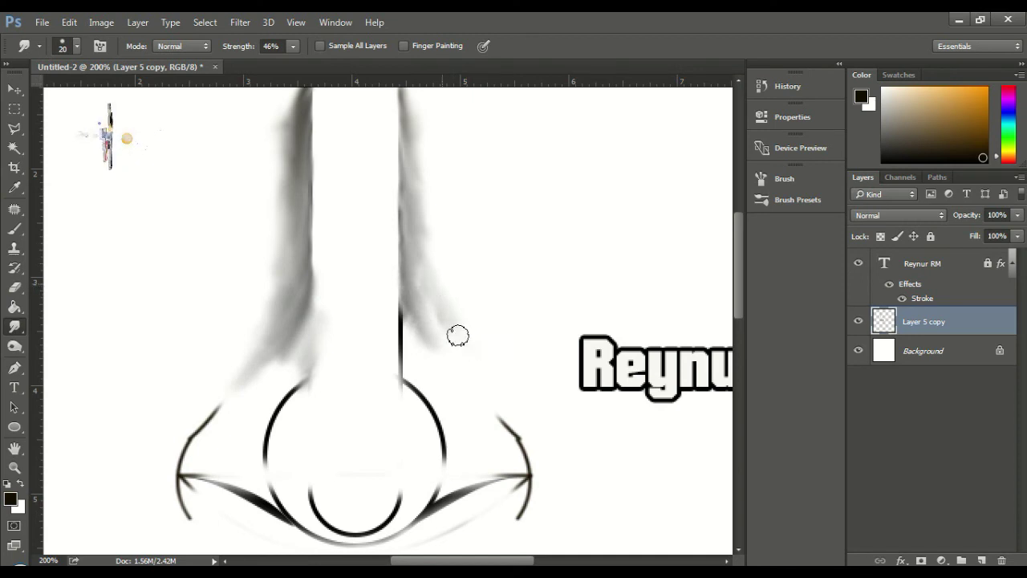
pyautogui.moveTo(411, 378)
pyautogui.mouseDown()
pyautogui.moveTo(394, 305)
pyautogui.moveTo(399, 353)
pyautogui.moveTo(411, 362)
pyautogui.moveTo(380, 319)
pyautogui.moveTo(393, 339)
pyautogui.moveTo(387, 274)
pyautogui.moveTo(408, 367)
pyautogui.moveTo(360, 344)
pyautogui.moveTo(392, 315)
pyautogui.mouseUp()
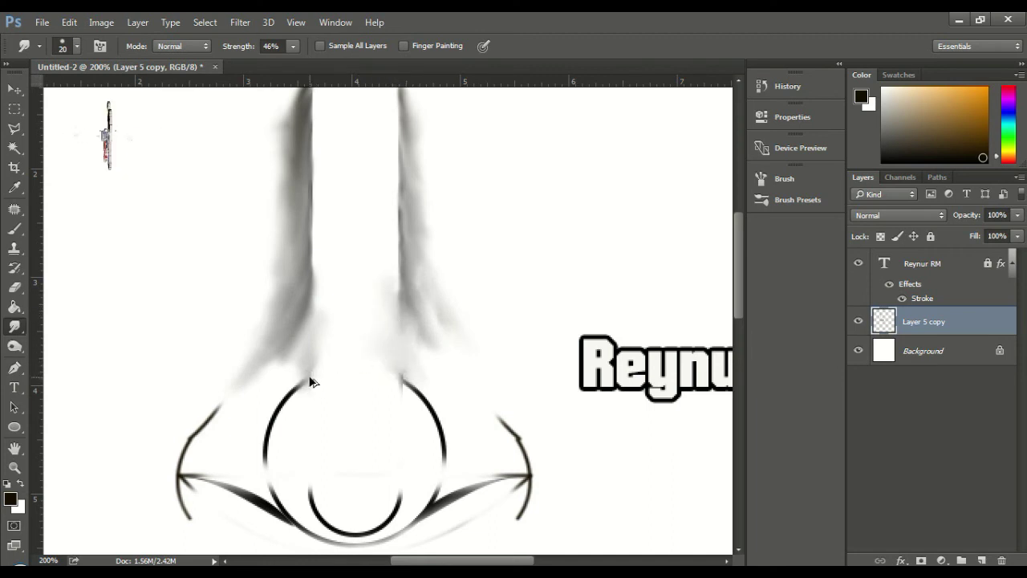
# Step: Zoom out and smudge the lower nose-tip curve into grey haze
pyautogui.scroll(-2, 313, 382)
pyautogui.scroll(-1, 312, 381)
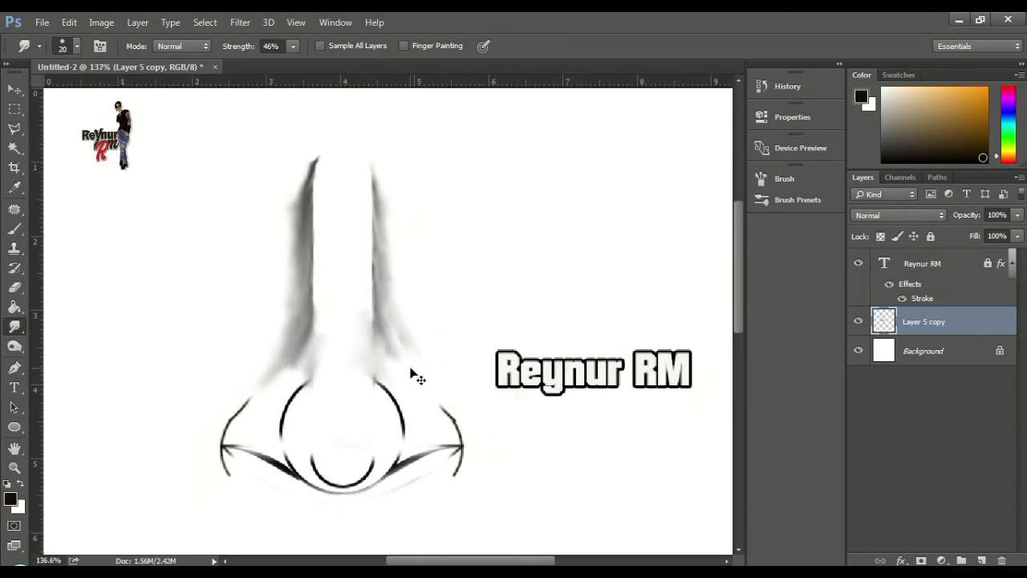
pyautogui.moveTo(376, 395); pyautogui.dragTo(392, 296)
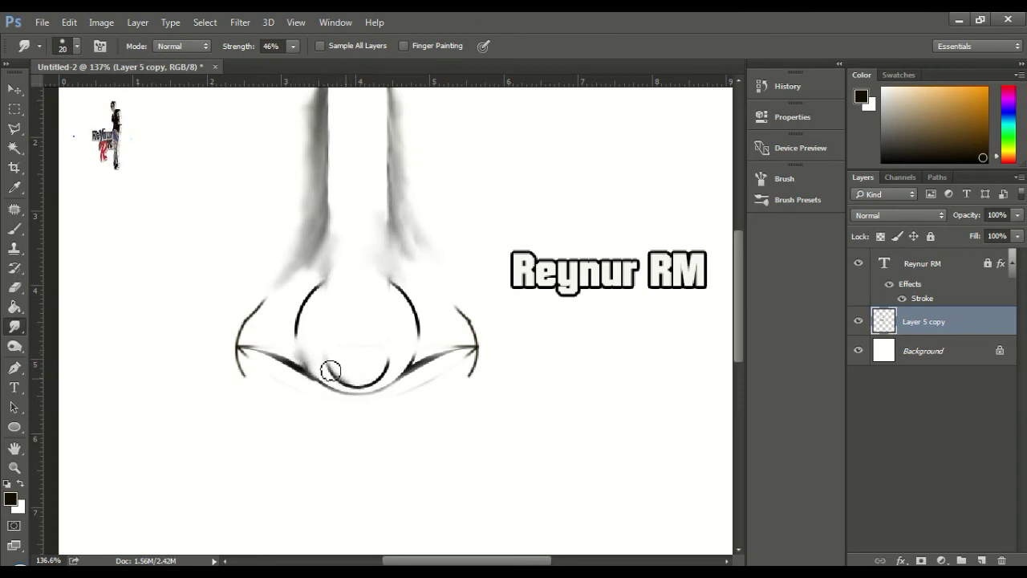
pyautogui.moveTo(338, 375)
pyautogui.mouseDown()
pyautogui.moveTo(328, 372)
pyautogui.moveTo(366, 378)
pyautogui.moveTo(395, 362)
pyautogui.mouseUp()
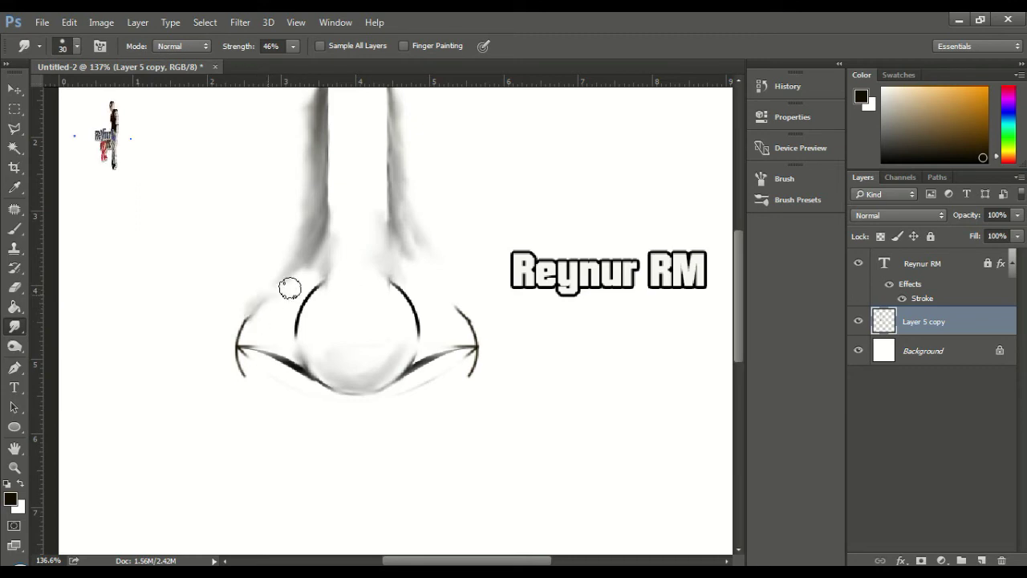
# Step: Soften the left nostril curve and left nose edge into grey shading
pyautogui.moveTo(250, 334); pyautogui.dragTo(259, 305)
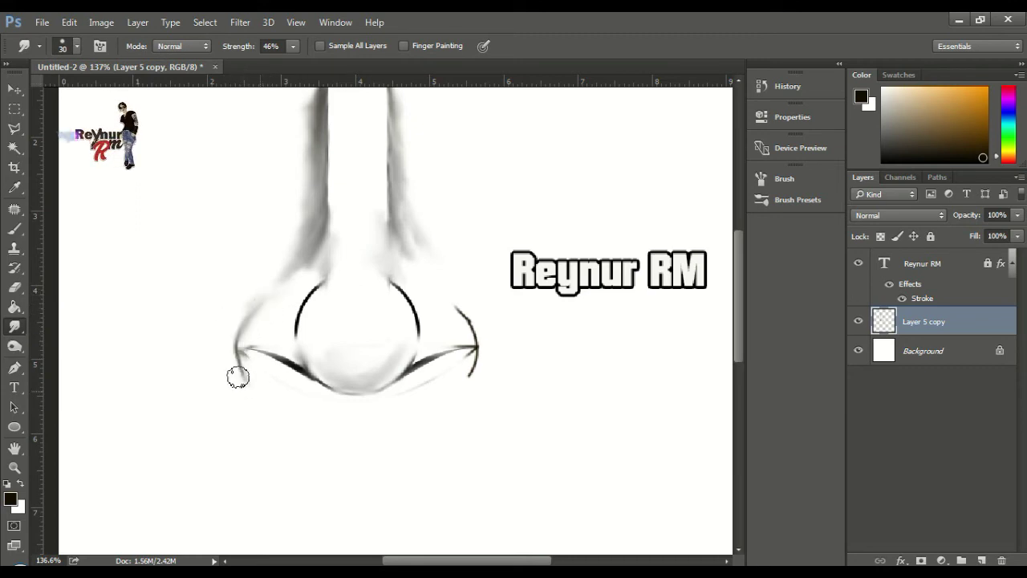
pyautogui.moveTo(270, 390)
pyautogui.mouseDown()
pyautogui.moveTo(236, 361)
pyautogui.moveTo(284, 384)
pyautogui.moveTo(246, 372)
pyautogui.moveTo(277, 389)
pyautogui.mouseUp()
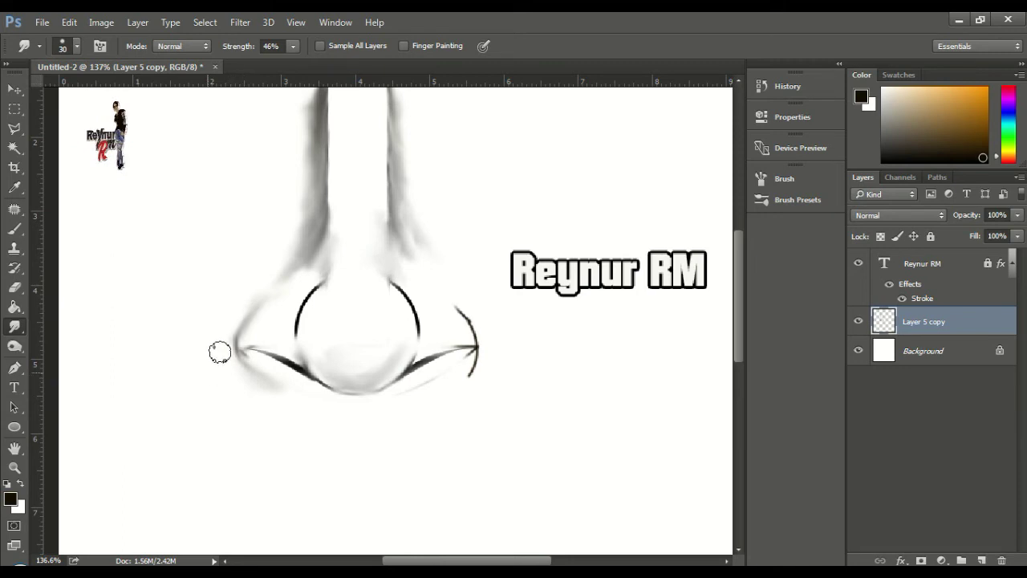
pyautogui.moveTo(231, 346)
pyautogui.mouseDown()
pyautogui.moveTo(233, 314)
pyautogui.moveTo(289, 259)
pyautogui.moveTo(286, 290)
pyautogui.moveTo(310, 275)
pyautogui.moveTo(324, 289)
pyautogui.moveTo(328, 278)
pyautogui.moveTo(310, 346)
pyautogui.moveTo(331, 287)
pyautogui.moveTo(321, 300)
pyautogui.moveTo(307, 287)
pyautogui.moveTo(280, 310)
pyautogui.moveTo(306, 298)
pyautogui.moveTo(305, 273)
pyautogui.moveTo(296, 294)
pyautogui.moveTo(316, 265)
pyautogui.moveTo(305, 280)
pyautogui.mouseUp()
pyautogui.moveTo(306, 323)
pyautogui.mouseDown()
pyautogui.moveTo(314, 358)
pyautogui.moveTo(305, 323)
pyautogui.moveTo(314, 334)
pyautogui.moveTo(332, 292)
pyautogui.moveTo(394, 294)
pyautogui.moveTo(397, 284)
pyautogui.moveTo(402, 311)
pyautogui.moveTo(408, 305)
pyautogui.moveTo(390, 355)
pyautogui.moveTo(408, 332)
pyautogui.moveTo(401, 347)
pyautogui.mouseUp()
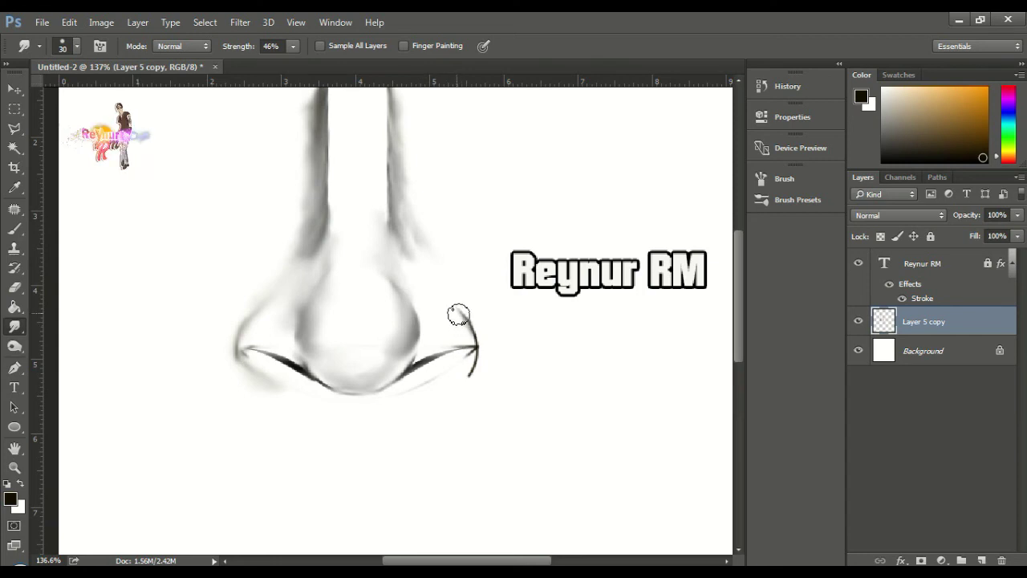
# Step: Smudge the right nostril outline and dark strokes under the nose tip into soft shading
pyautogui.moveTo(439, 308); pyautogui.dragTo(466, 340)
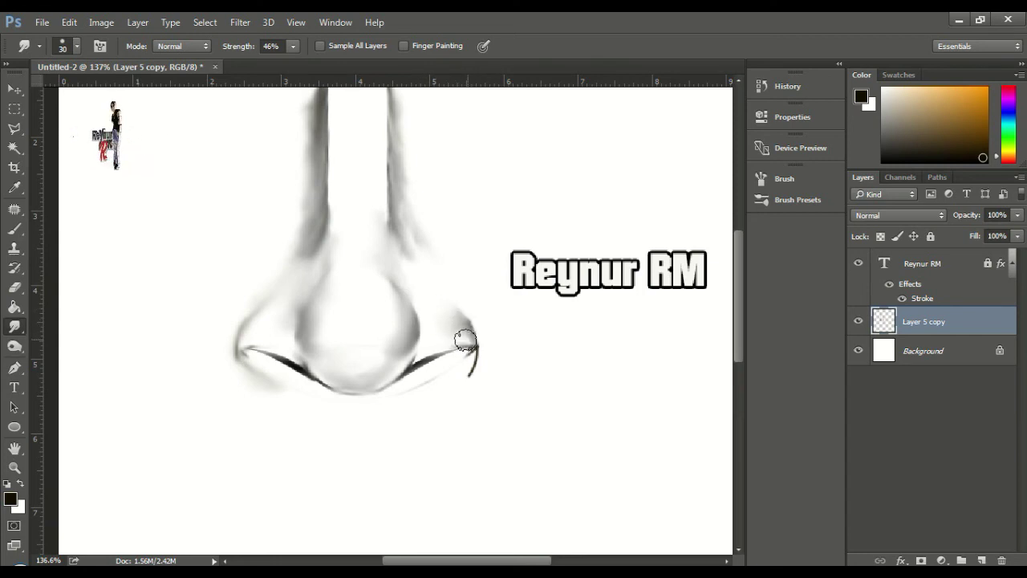
pyautogui.moveTo(471, 359)
pyautogui.mouseDown()
pyautogui.moveTo(431, 389)
pyautogui.moveTo(470, 374)
pyautogui.moveTo(424, 390)
pyautogui.moveTo(479, 376)
pyautogui.moveTo(417, 397)
pyautogui.moveTo(415, 378)
pyautogui.moveTo(471, 362)
pyautogui.mouseUp()
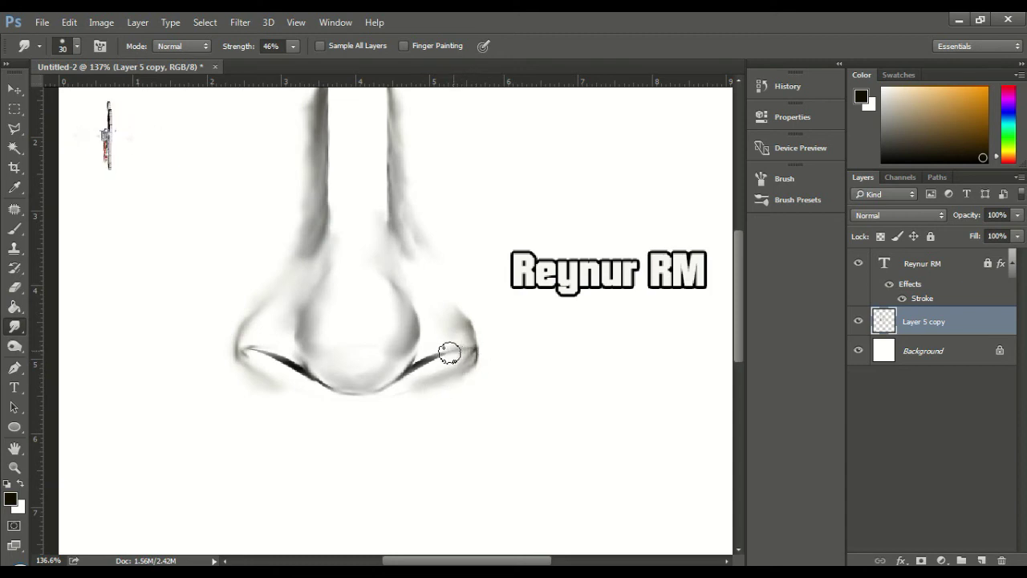
pyautogui.moveTo(397, 382)
pyautogui.mouseDown()
pyautogui.moveTo(417, 367)
pyautogui.moveTo(383, 378)
pyautogui.moveTo(409, 347)
pyautogui.moveTo(366, 384)
pyautogui.moveTo(413, 340)
pyautogui.moveTo(332, 378)
pyautogui.moveTo(338, 387)
pyautogui.moveTo(328, 374)
pyautogui.moveTo(335, 382)
pyautogui.mouseUp()
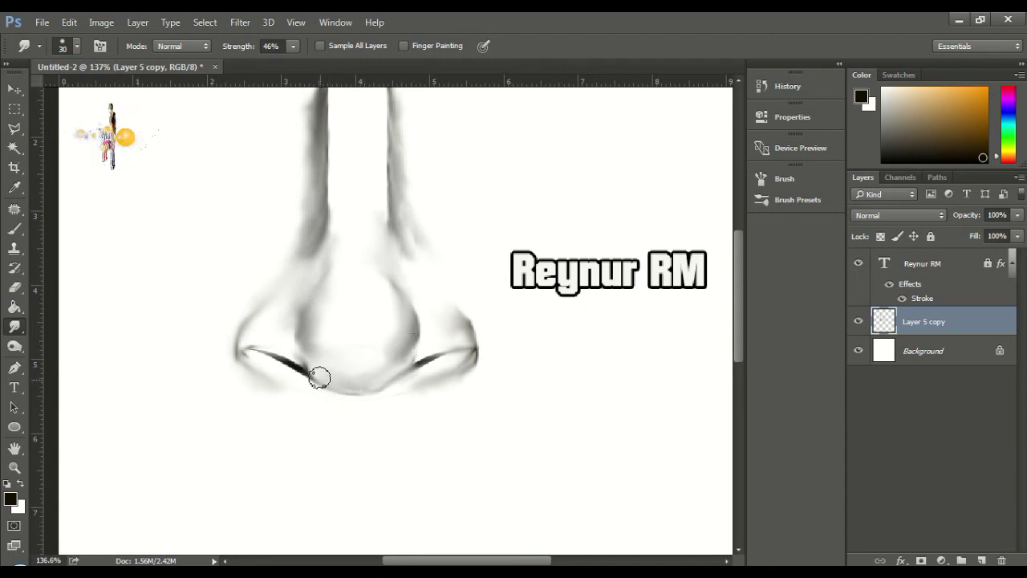
pyautogui.moveTo(321, 378); pyautogui.dragTo(323, 376)
pyautogui.moveTo(255, 361)
pyautogui.mouseDown()
pyautogui.moveTo(289, 387)
pyautogui.moveTo(271, 356)
pyautogui.moveTo(248, 348)
pyautogui.moveTo(279, 349)
pyautogui.mouseUp()
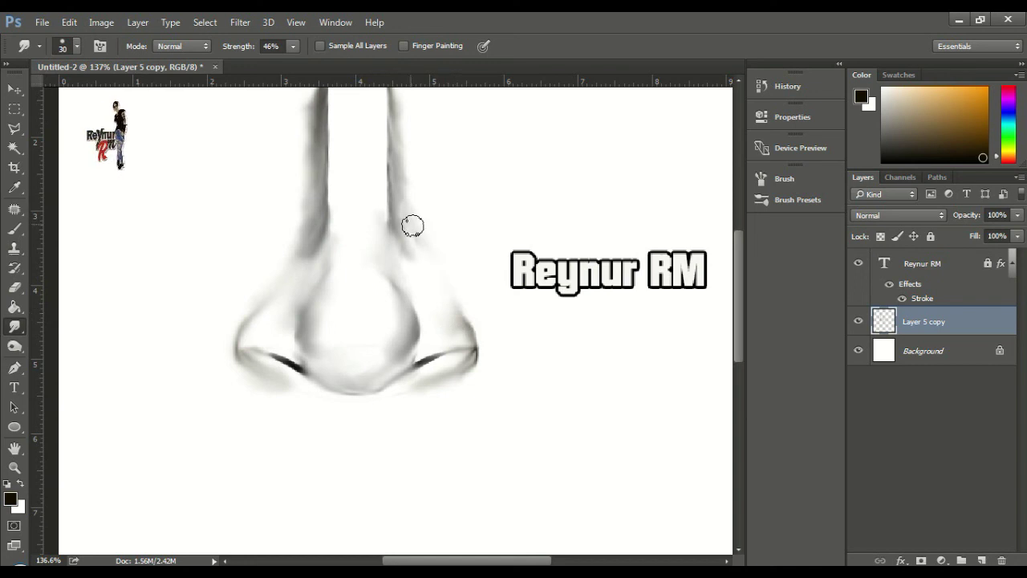
pyautogui.scroll(-3, 391, 288)
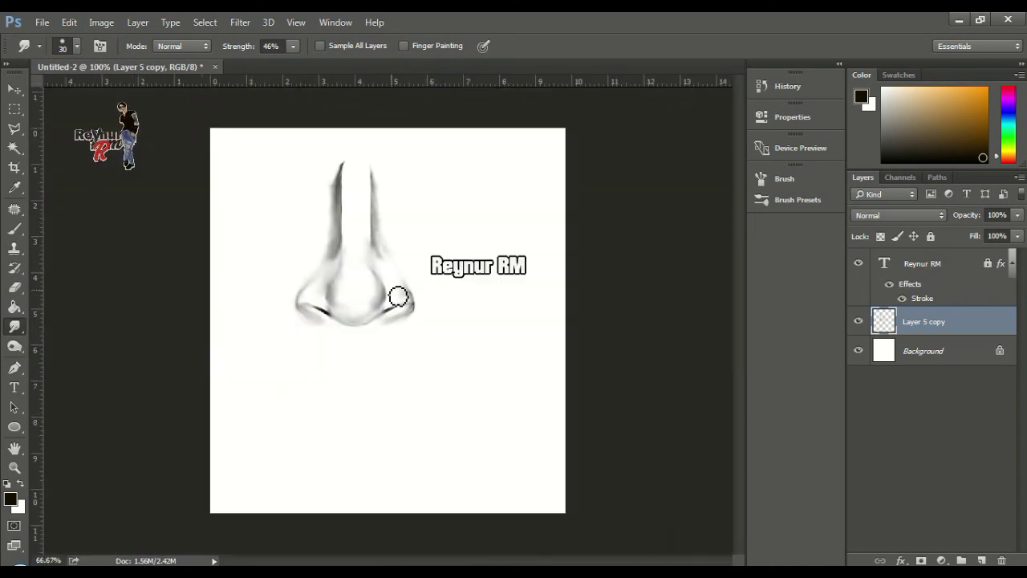
# Step: Zoom in to 88.7% and lower the Smudge strength to 17%
pyautogui.scroll(1, 340, 230)
pyautogui.scroll(1, 373, 244)
pyautogui.scroll(1, 359, 209)
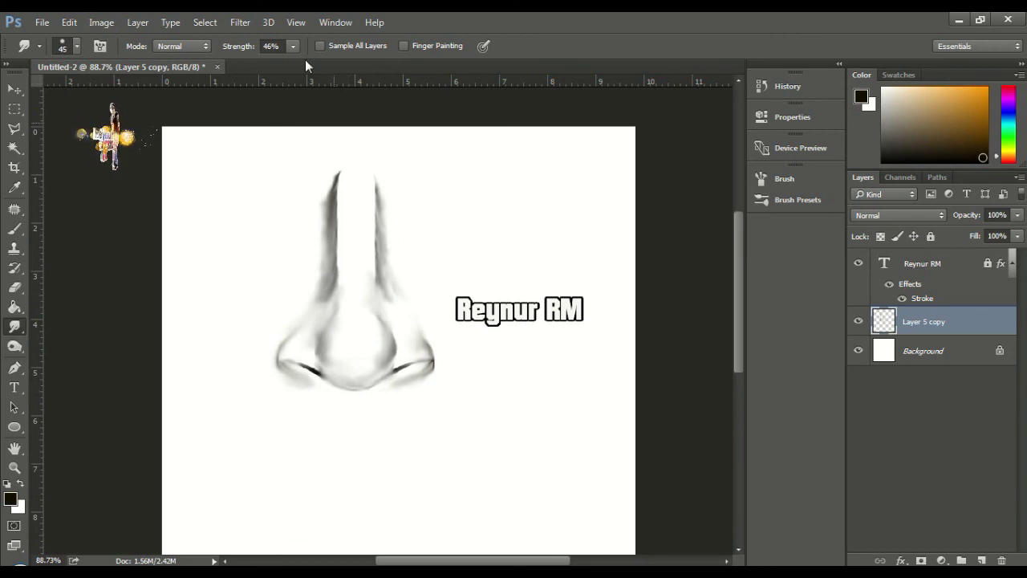
pyautogui.click(270, 64)
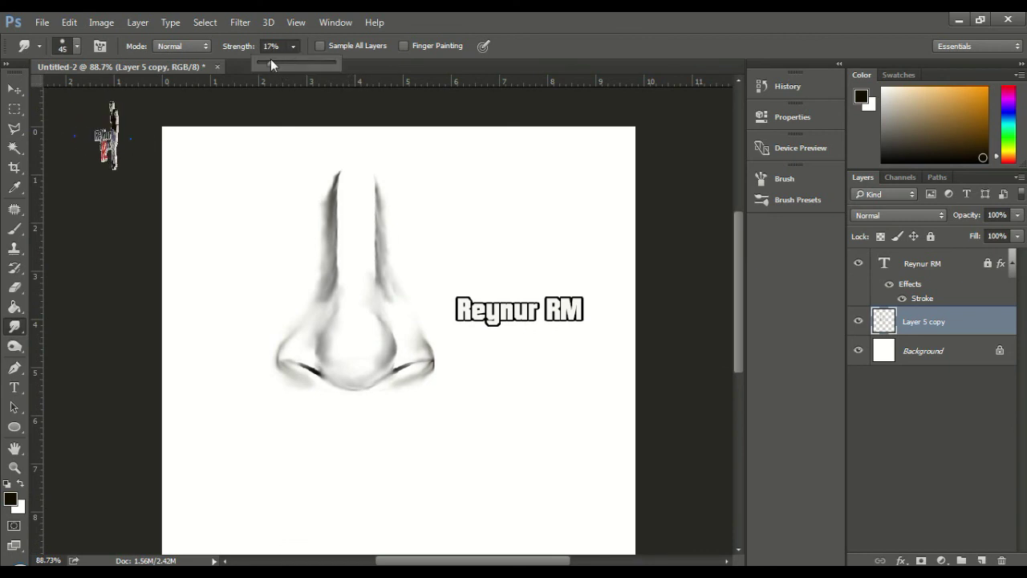
# Step: Gently soften the left and right nose-bridge strokes, especially their tops
pyautogui.moveTo(338, 195)
pyautogui.mouseDown()
pyautogui.moveTo(329, 197)
pyautogui.moveTo(333, 243)
pyautogui.moveTo(344, 222)
pyautogui.moveTo(334, 243)
pyautogui.moveTo(335, 176)
pyautogui.mouseUp()
pyautogui.moveTo(334, 257); pyautogui.dragTo(346, 229)
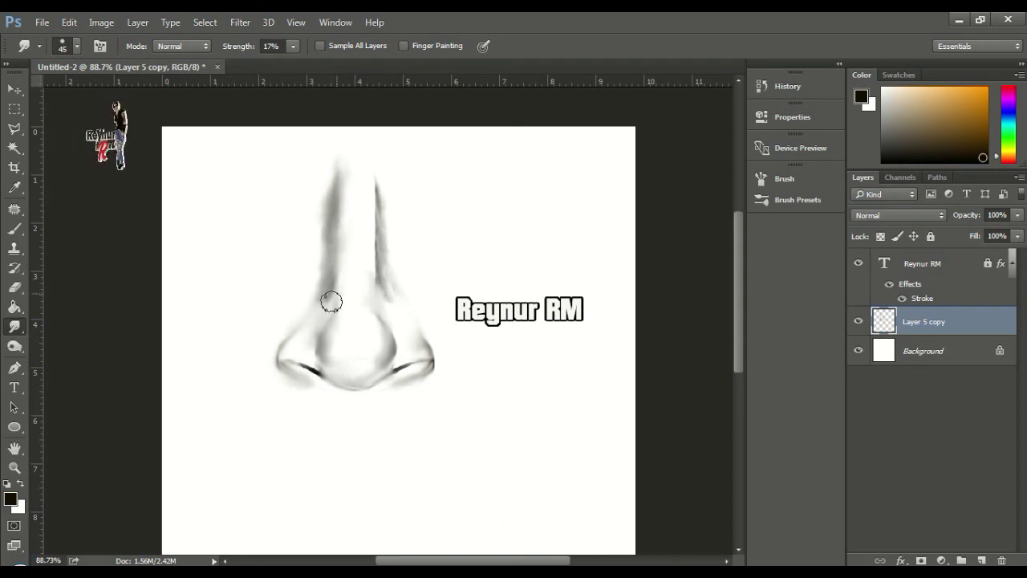
pyautogui.moveTo(342, 203)
pyautogui.mouseDown()
pyautogui.moveTo(340, 255)
pyautogui.moveTo(343, 208)
pyautogui.moveTo(332, 225)
pyautogui.moveTo(316, 206)
pyautogui.moveTo(332, 224)
pyautogui.moveTo(323, 177)
pyautogui.moveTo(345, 207)
pyautogui.moveTo(330, 178)
pyautogui.mouseUp()
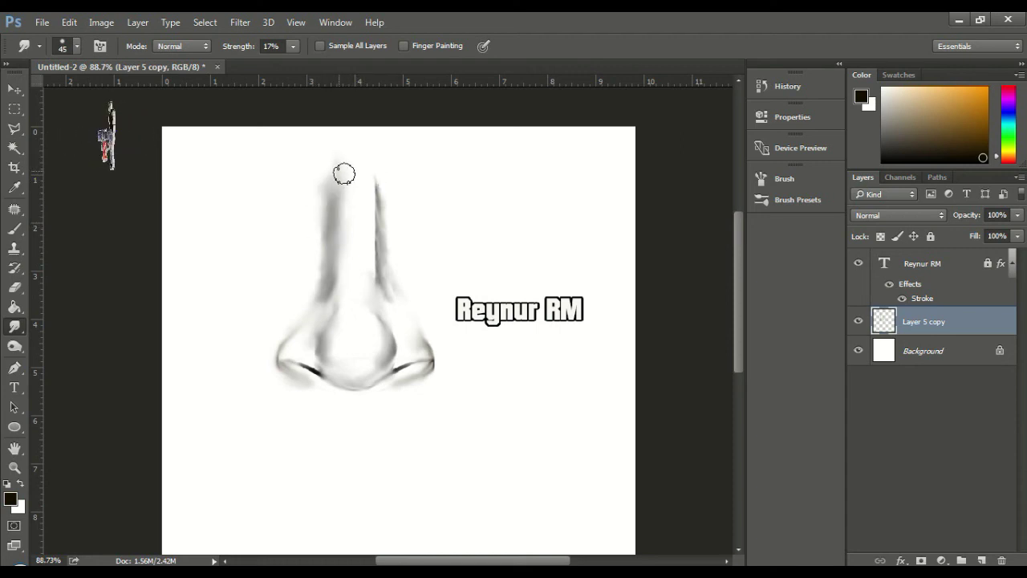
pyautogui.moveTo(318, 154)
pyautogui.mouseDown()
pyautogui.moveTo(337, 181)
pyautogui.moveTo(316, 217)
pyautogui.mouseUp()
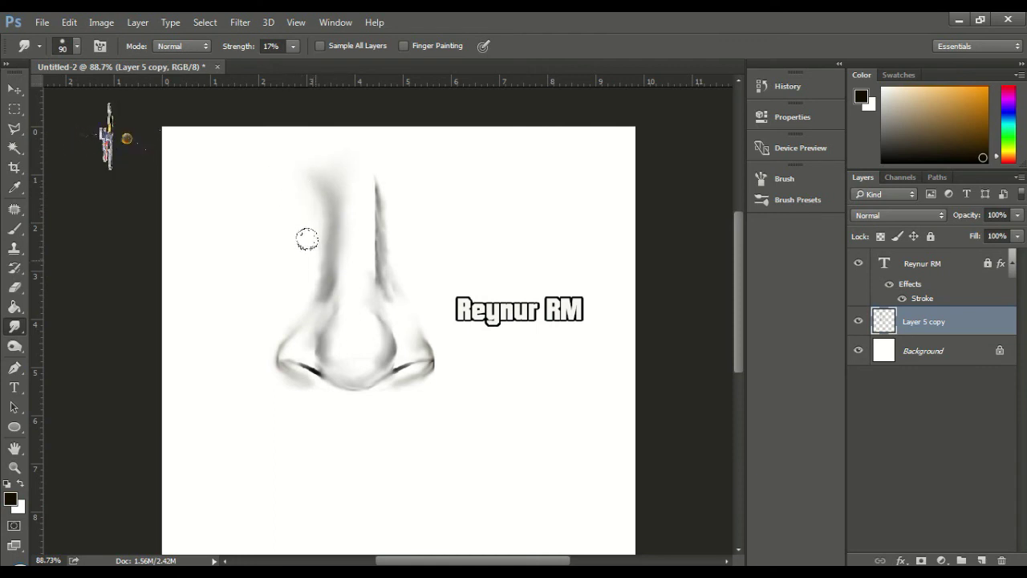
pyautogui.moveTo(387, 190); pyautogui.dragTo(359, 239)
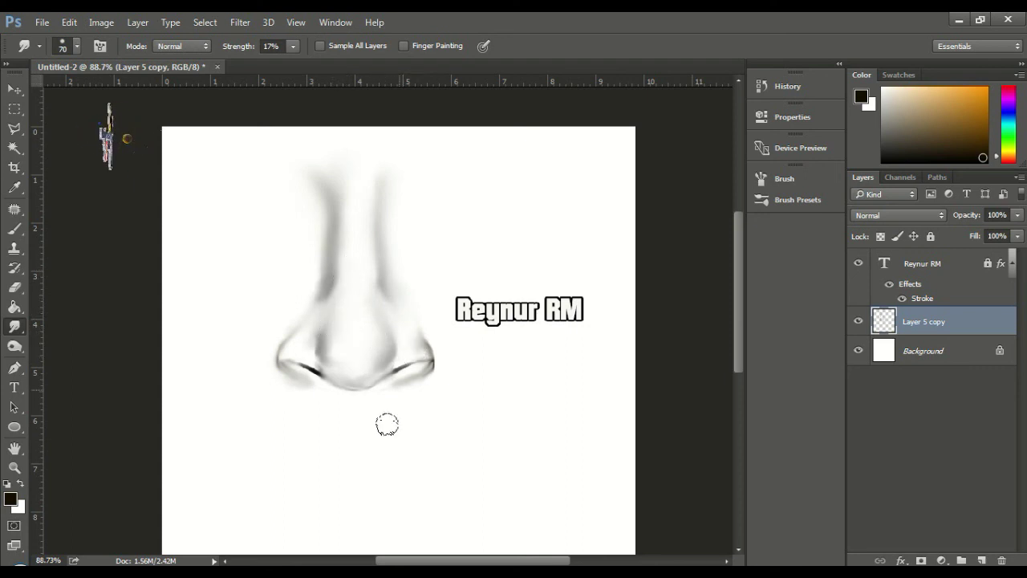
pyautogui.scroll(2, 414, 394)
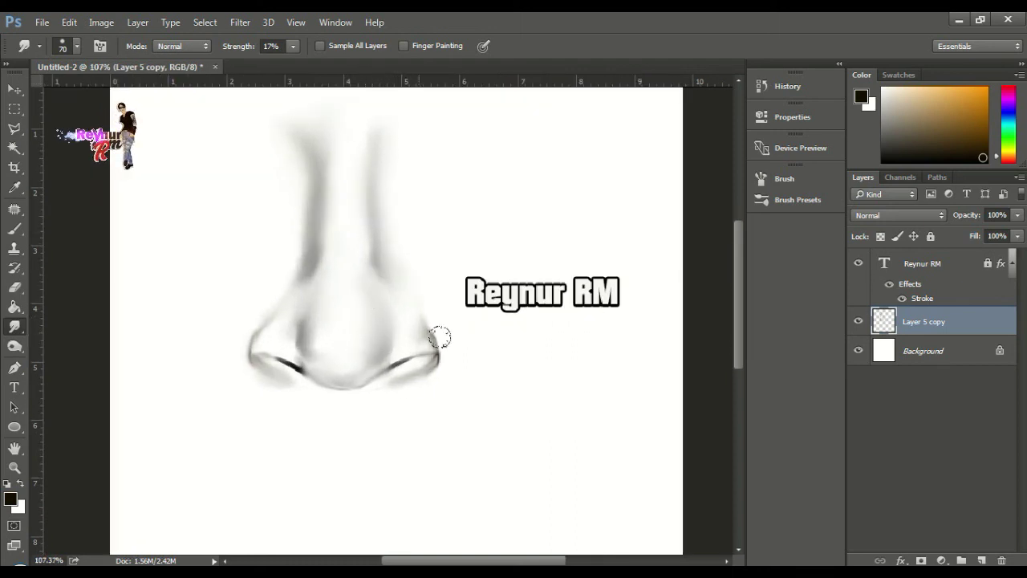
pyautogui.moveTo(471, 435); pyautogui.dragTo(429, 408)
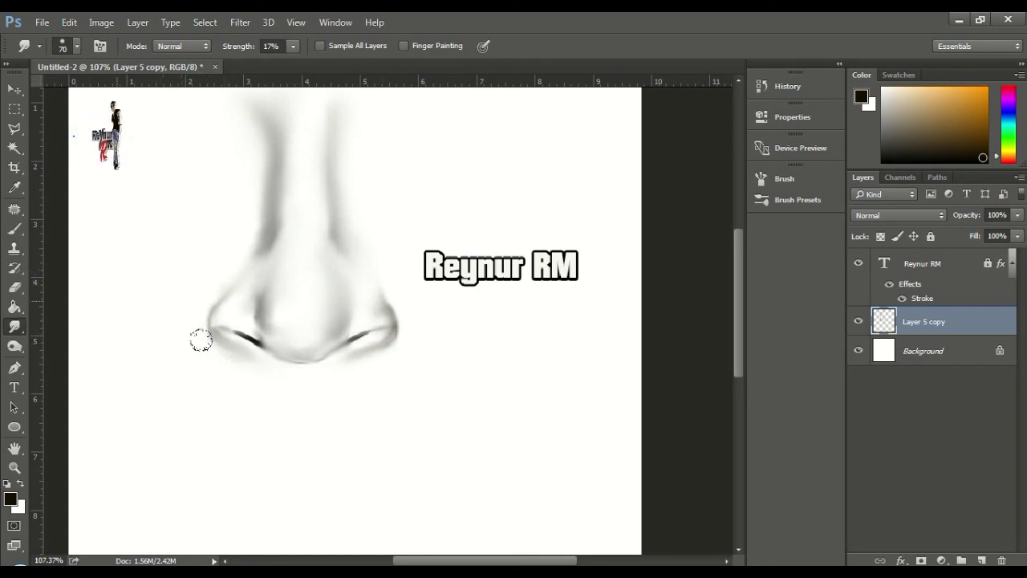
pyautogui.hotkey('ctrl', '-')
pyautogui.hotkey('ctrl', '-')
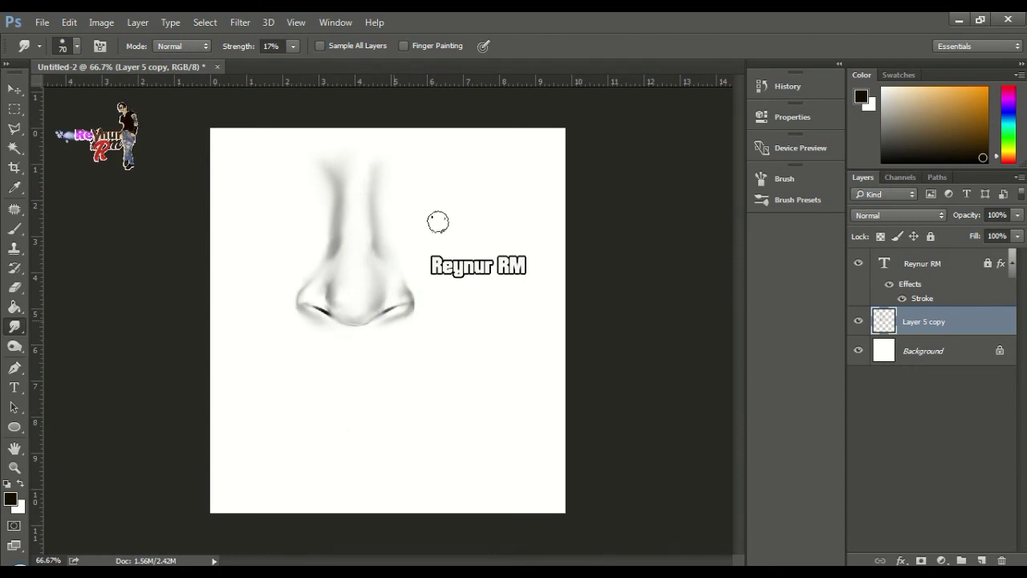
pyautogui.scroll(1, 389, 279)
pyautogui.scroll(4, 388, 278)
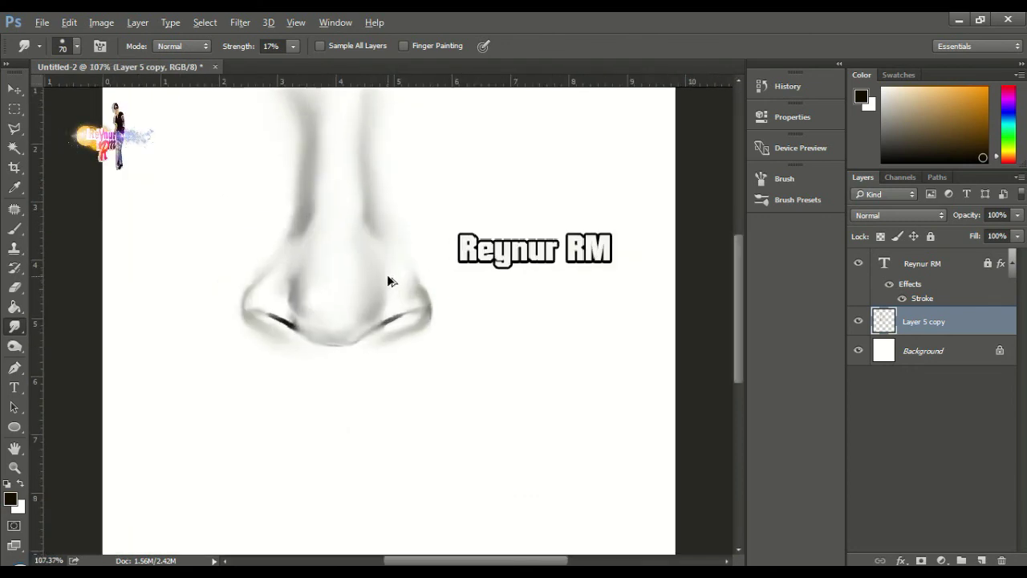
pyautogui.moveTo(367, 230)
pyautogui.mouseDown()
pyautogui.moveTo(374, 287)
pyautogui.moveTo(374, 257)
pyautogui.mouseUp()
pyautogui.moveTo(378, 349); pyautogui.dragTo(351, 341)
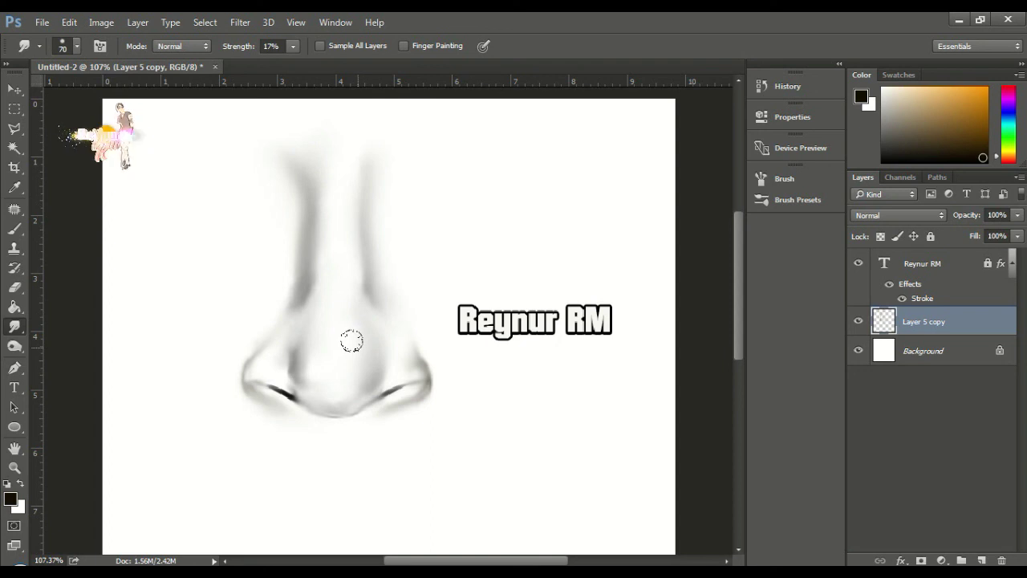
pyautogui.moveTo(397, 444)
pyautogui.mouseDown()
pyautogui.moveTo(394, 335)
pyautogui.moveTo(392, 393)
pyautogui.mouseUp()
pyautogui.moveTo(352, 224); pyautogui.dragTo(353, 287)
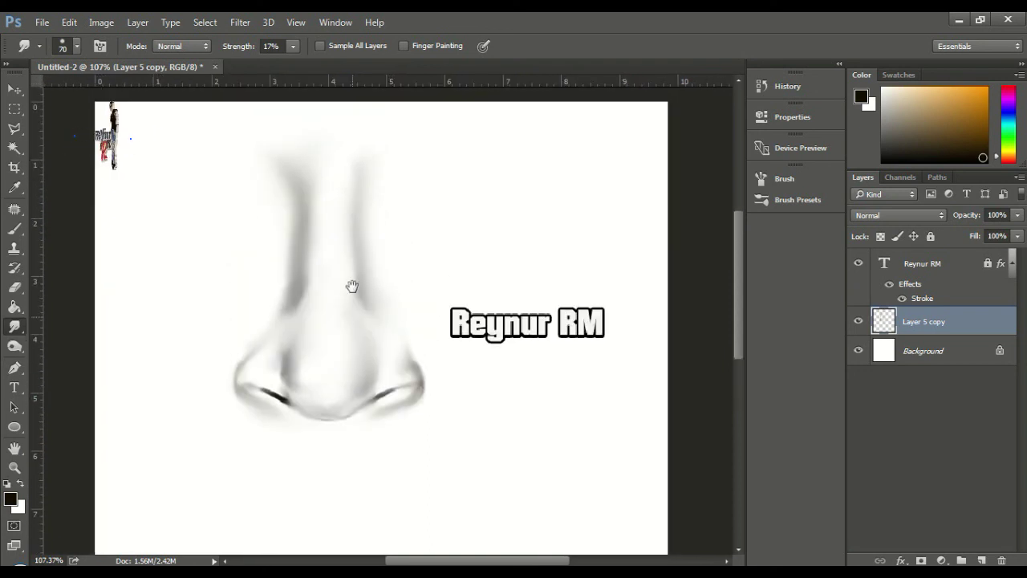
pyautogui.scroll(-3, 353, 285)
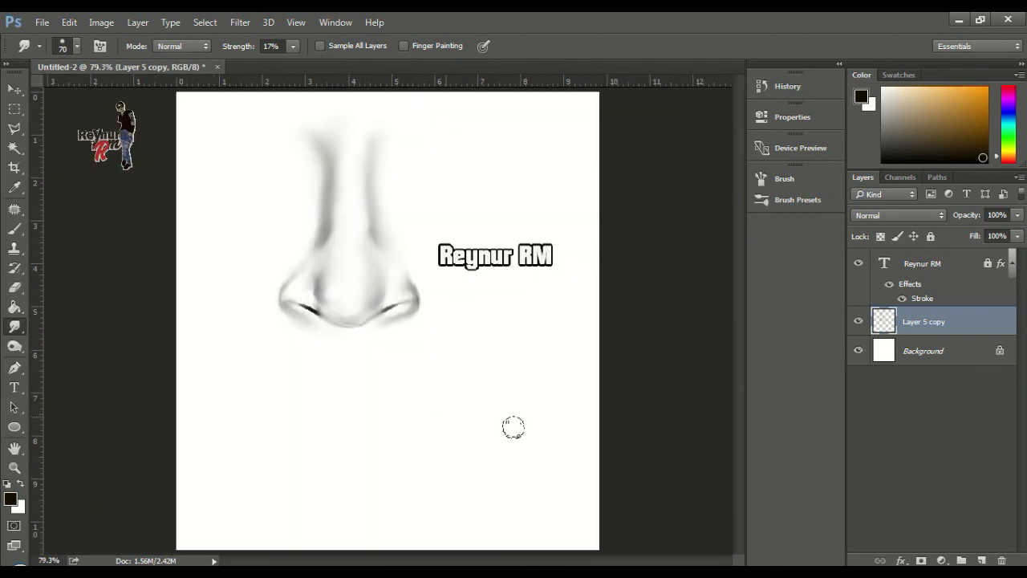